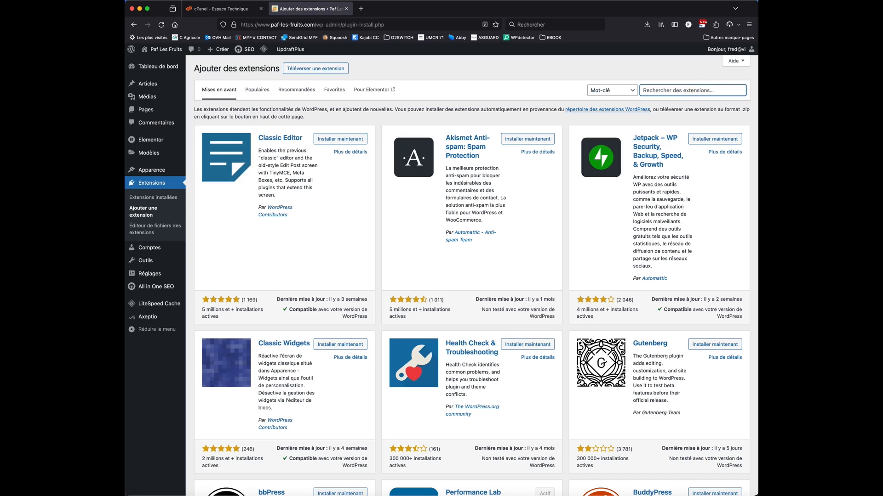
Search the plugin directory for "popup maker", then install and activate the Popup Maker plugin
{"action": "type", "text": "popup maker"}
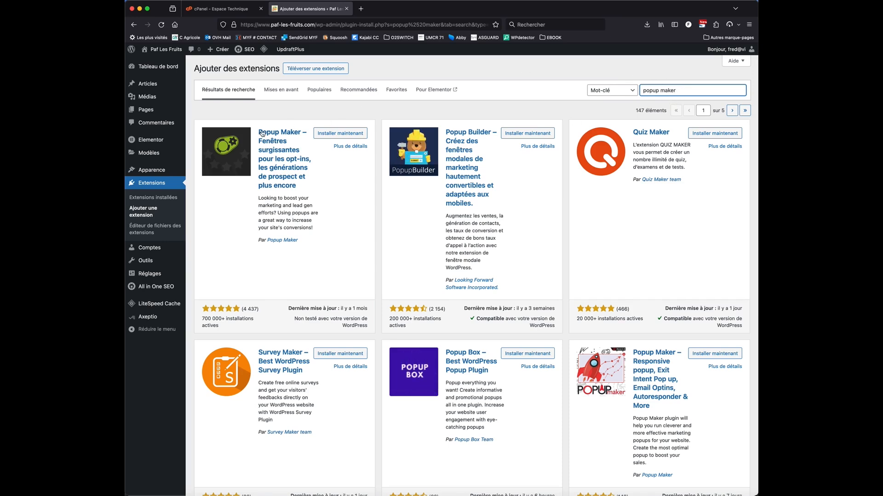
{"action": "left_click", "coordinate": [334, 133]}
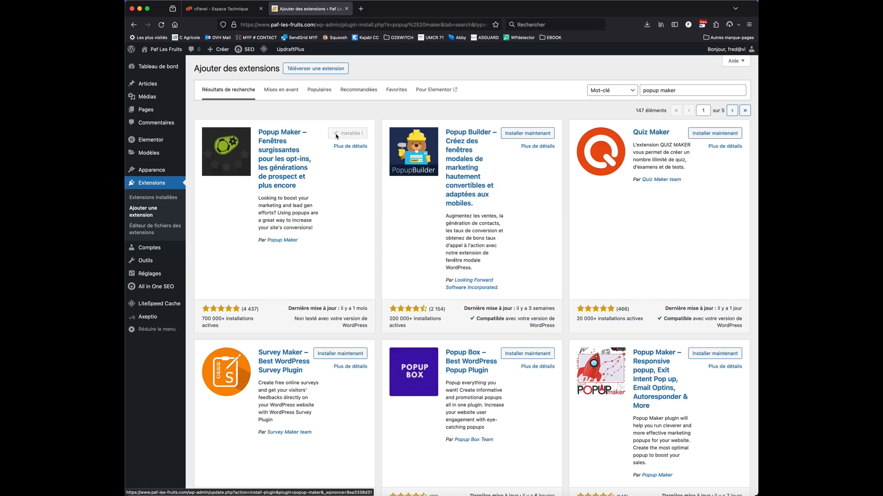
{"action": "left_click", "coordinate": [353, 134]}
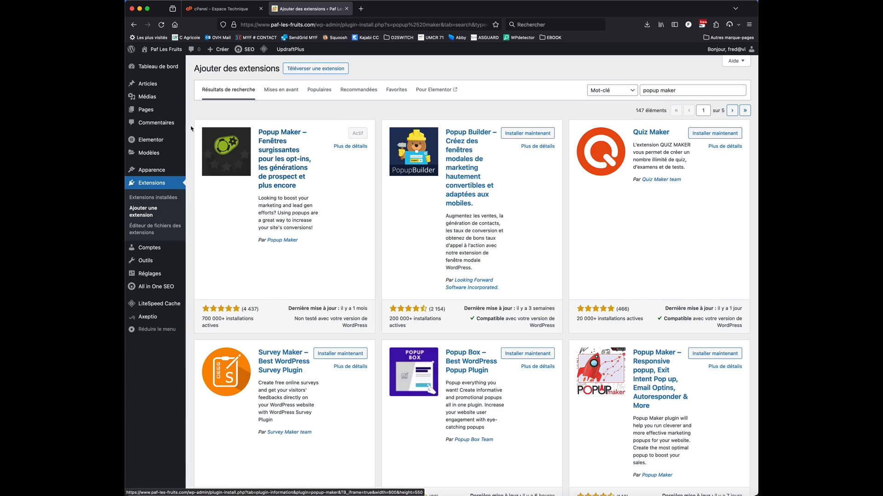
Create a first popup from the Popup Maker welcome page and skip the guided tour
{"action": "left_click", "coordinate": [148, 68]}
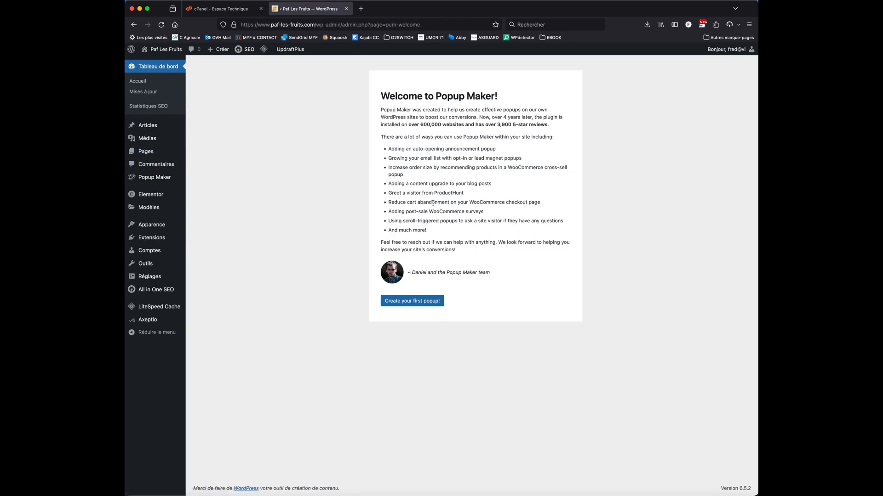
{"action": "mouse_move", "coordinate": [143, 179]}
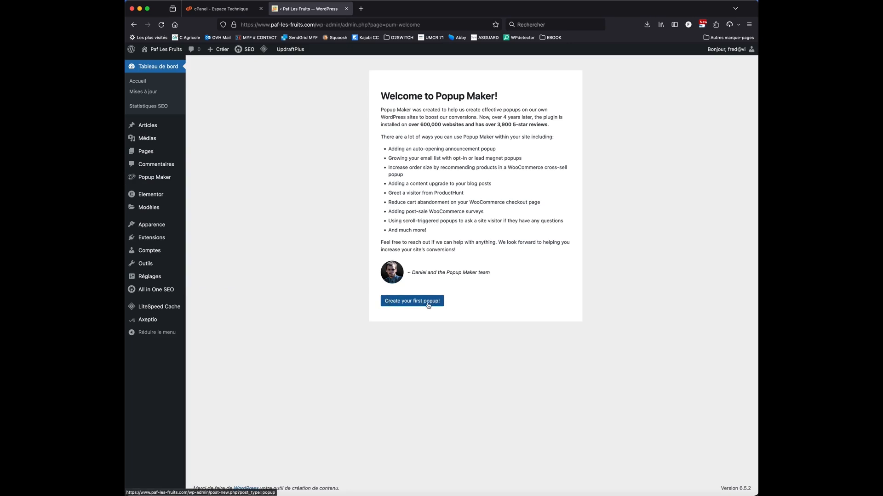
{"action": "left_click", "coordinate": [398, 304]}
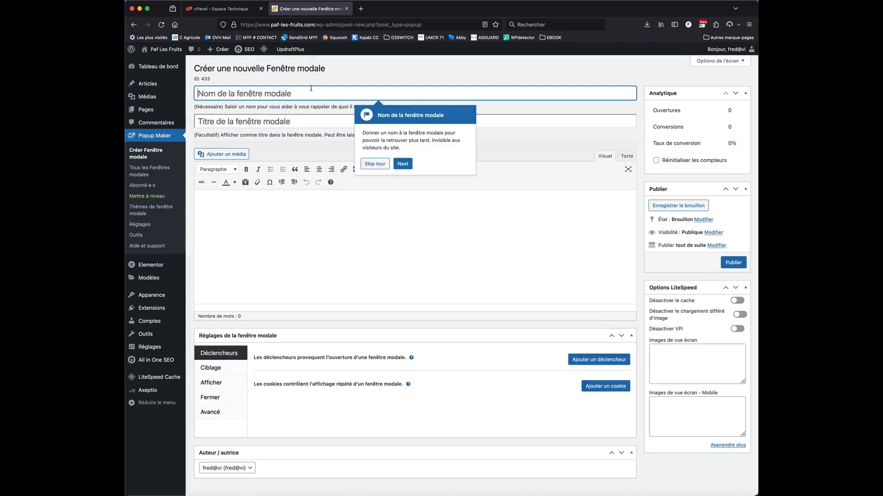
{"action": "left_click", "coordinate": [375, 167]}
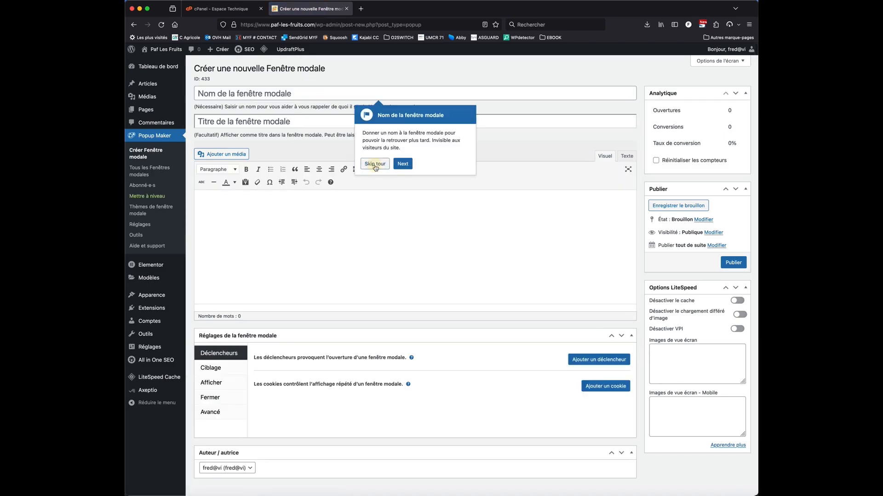
Name the new popup "popup bienvenue"
{"action": "left_click", "coordinate": [345, 98]}
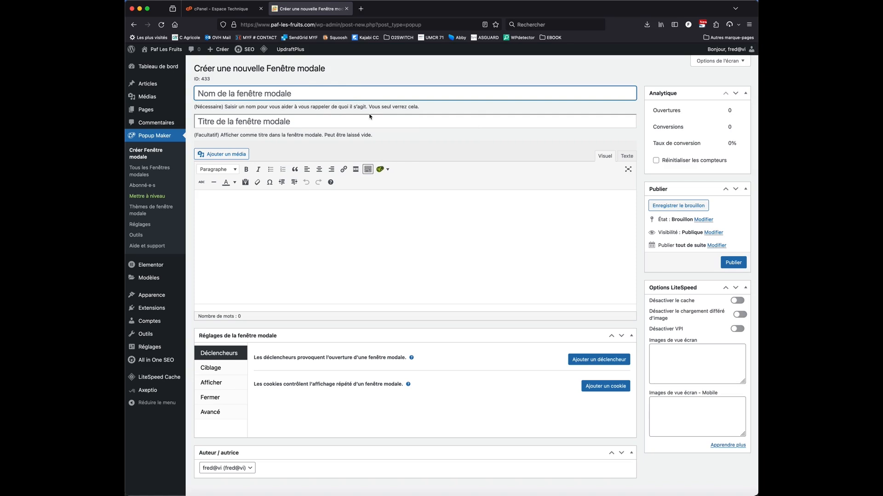
{"action": "type", "text": "popup bievnenu"}
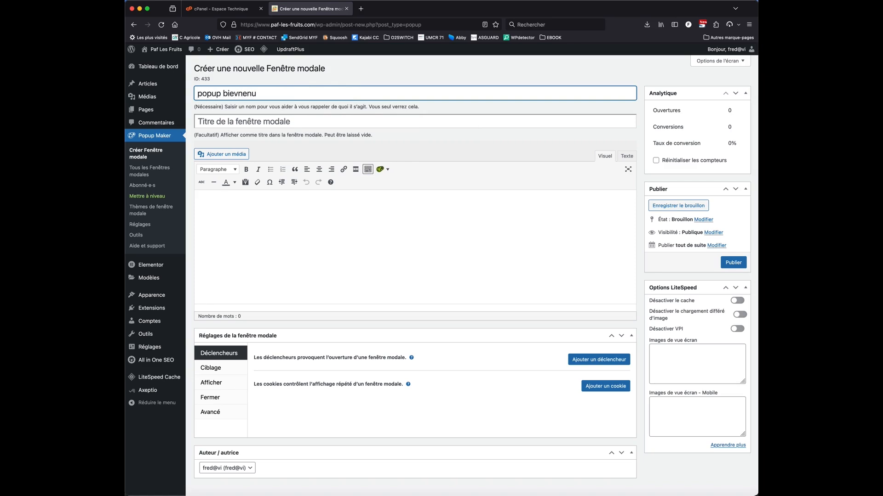
{"action": "key", "text": "BackSpace"}
{"action": "key", "text": "BackSpace"}
{"action": "key", "text": "BackSpace"}
{"action": "key", "text": "BackSpace"}
{"action": "key", "text": "BackSpace"}
{"action": "type", "text": "nvenue"}
Enter "Bievenue sur notre nouveau site internet" as the popup's content
{"action": "left_click", "coordinate": [395, 235]}
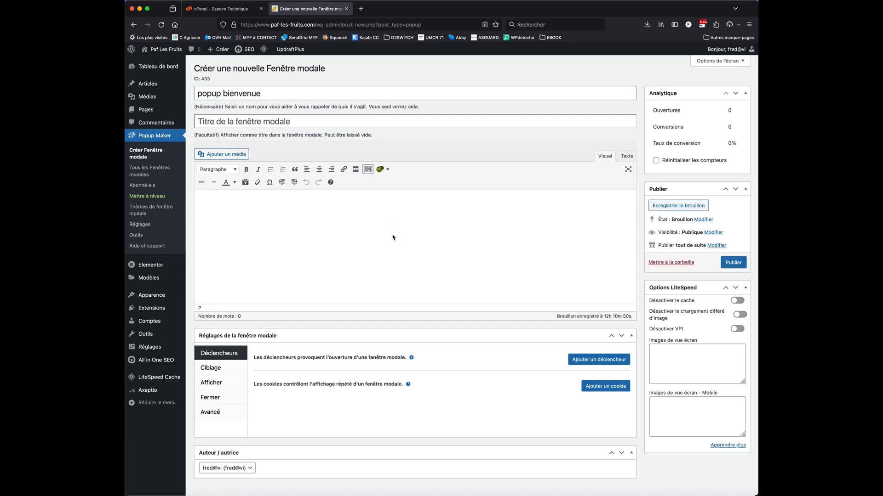
{"action": "left_click", "coordinate": [374, 250]}
{"action": "type", "text": "Bievenue sur notre nouveau site internet"}
Centre the popup's welcome text and make it bold
{"action": "key", "text": "super+a"}
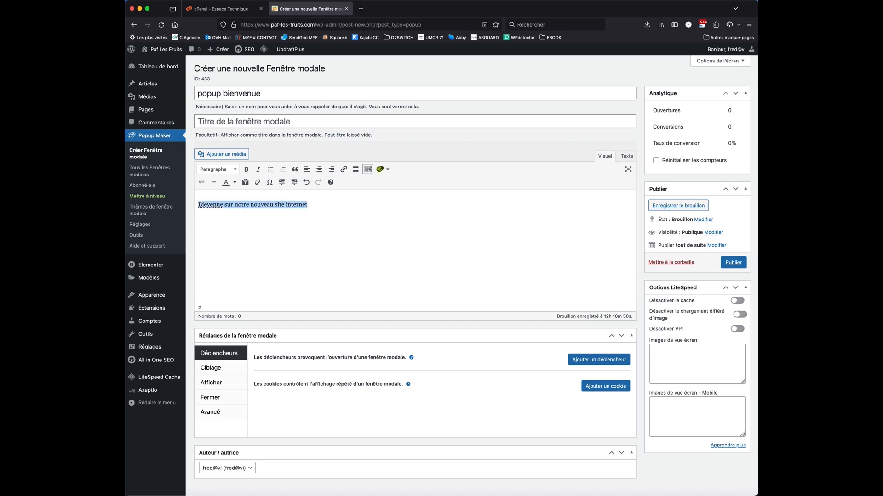
{"action": "scroll", "coordinate": [413, 211], "scroll_direction": "down", "scroll_amount": 1}
{"action": "left_click", "coordinate": [319, 164]}
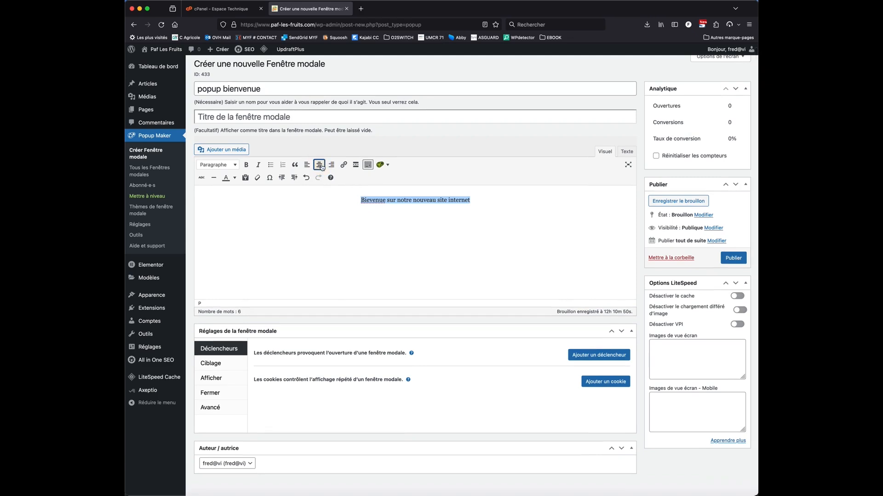
{"action": "left_click", "coordinate": [461, 210]}
{"action": "left_click_drag", "start_coordinate": [483, 201], "coordinate": [351, 200]}
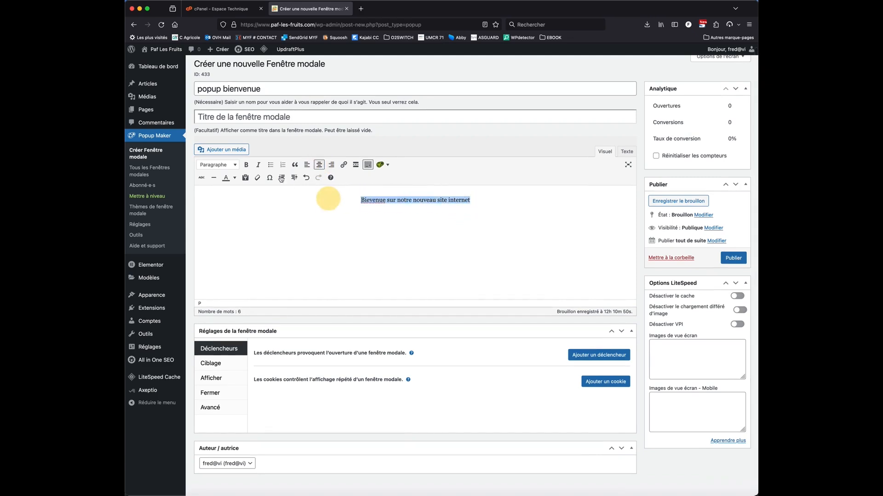
{"action": "left_click", "coordinate": [246, 165]}
{"action": "left_click", "coordinate": [362, 250]}
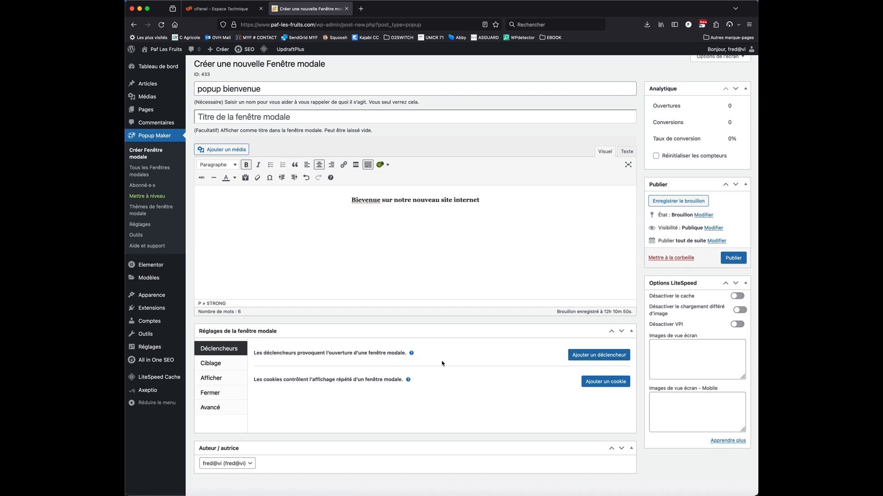
Add a Délai/Ouverture automatique trigger with a 2000 ms delay and a cookie set Lors de la fermeture de la fenêtre modale
{"action": "left_click", "coordinate": [588, 357]}
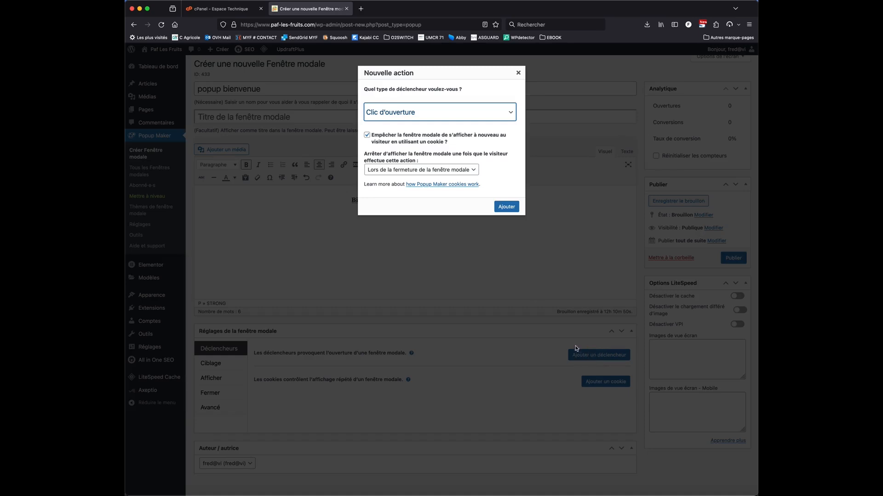
{"action": "left_click", "coordinate": [381, 114]}
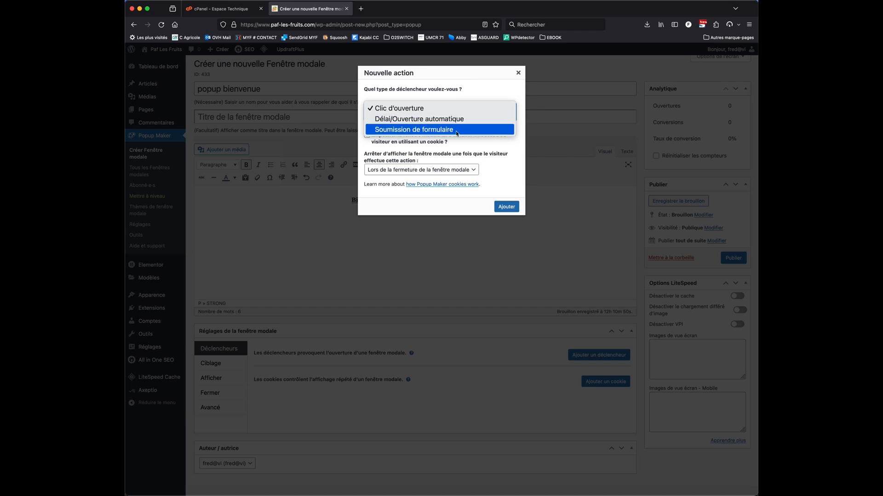
{"action": "left_click", "coordinate": [431, 119]}
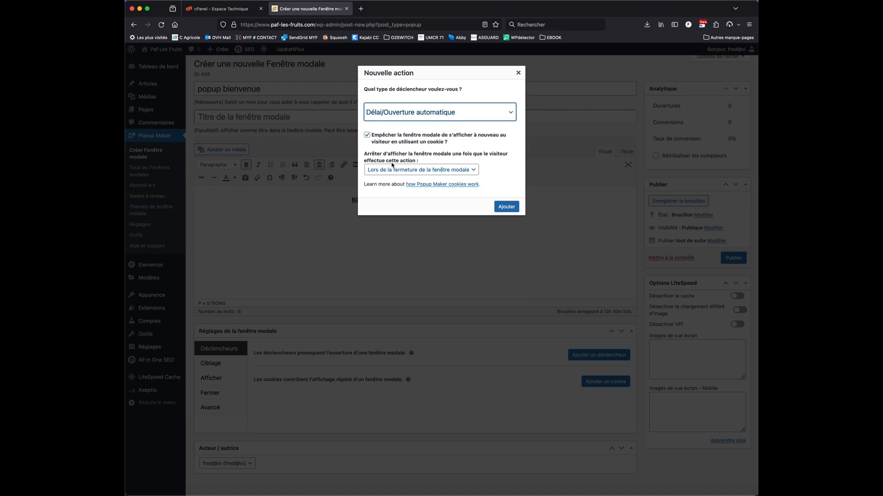
{"action": "left_click", "coordinate": [473, 171]}
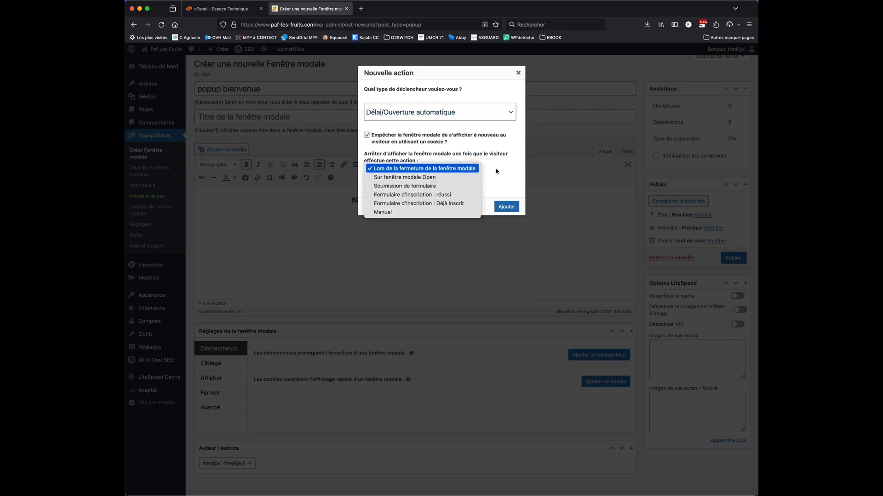
{"action": "left_click", "coordinate": [514, 176]}
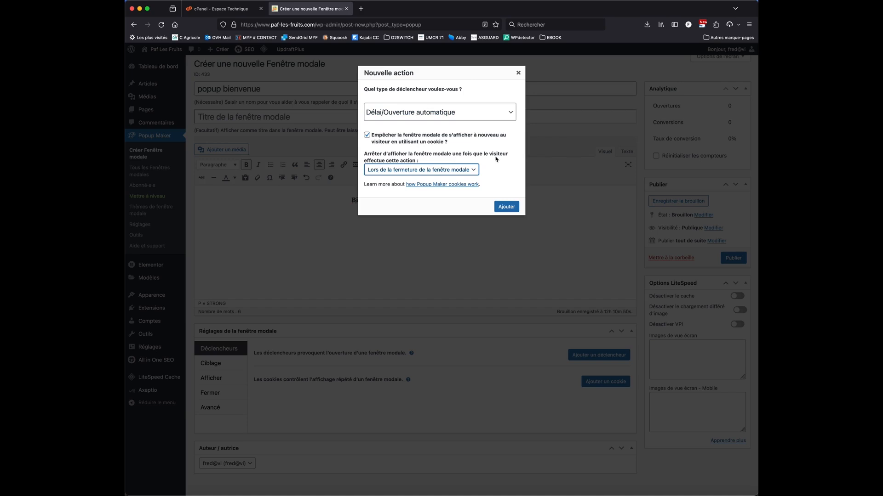
{"action": "left_click", "coordinate": [509, 207]}
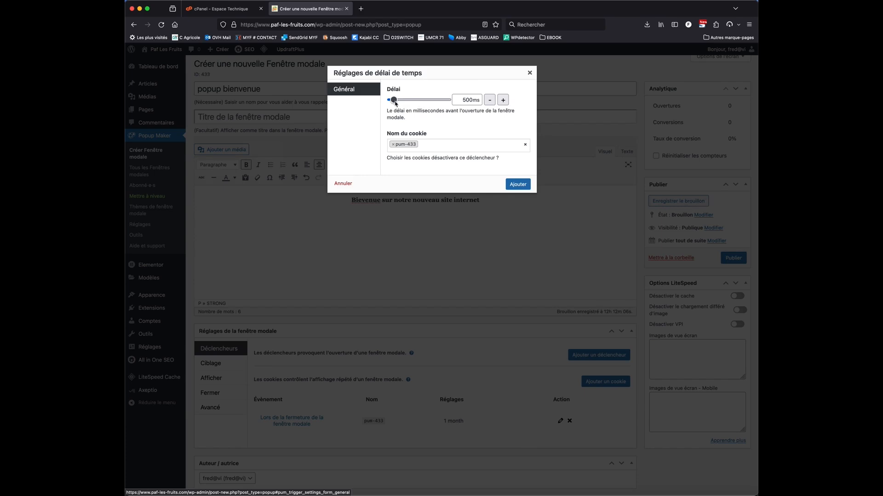
{"action": "left_click_drag", "start_coordinate": [396, 103], "coordinate": [402, 102]}
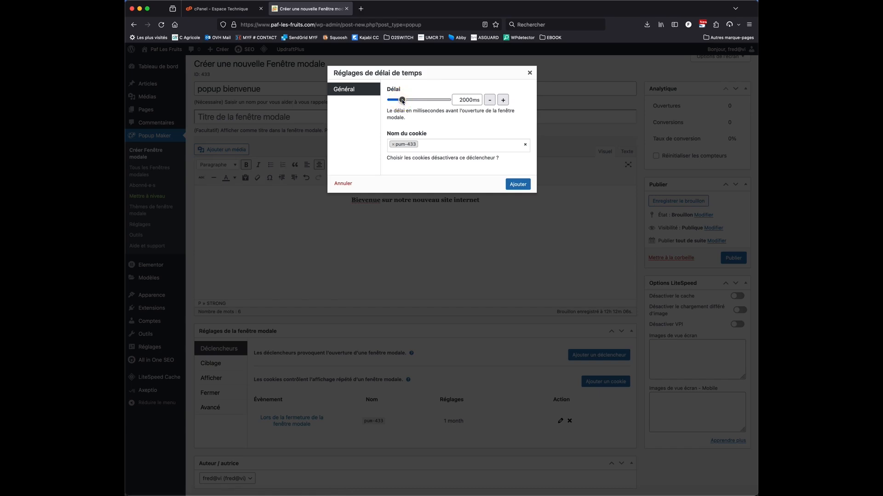
{"action": "left_click", "coordinate": [518, 184]}
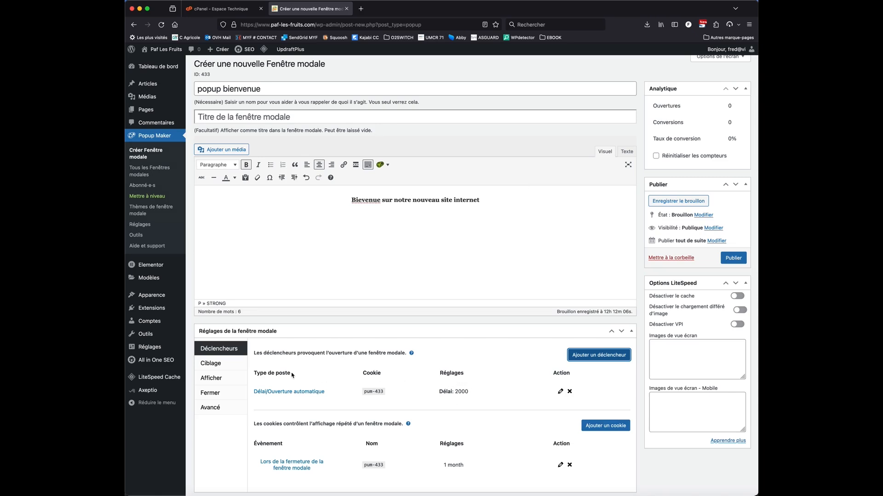
Add the targeting condition Page d'accueil so the popup shows only on the home page
{"action": "left_click", "coordinate": [212, 363]}
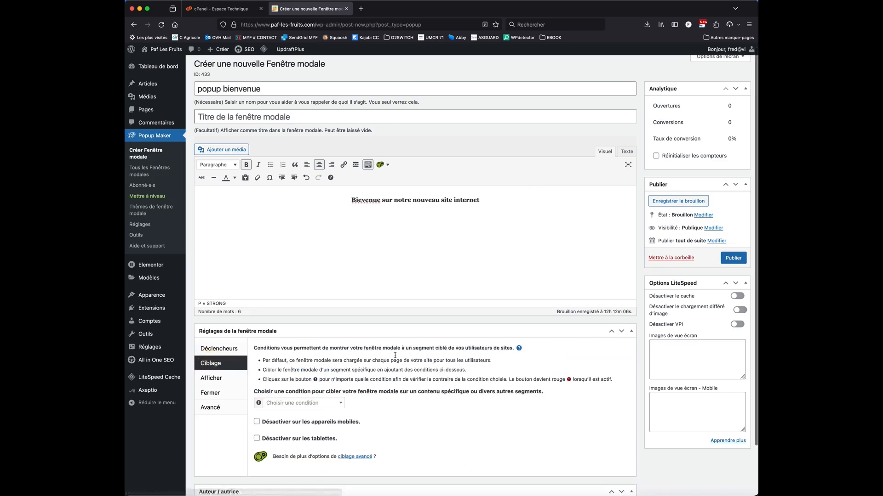
{"action": "left_click", "coordinate": [316, 403]}
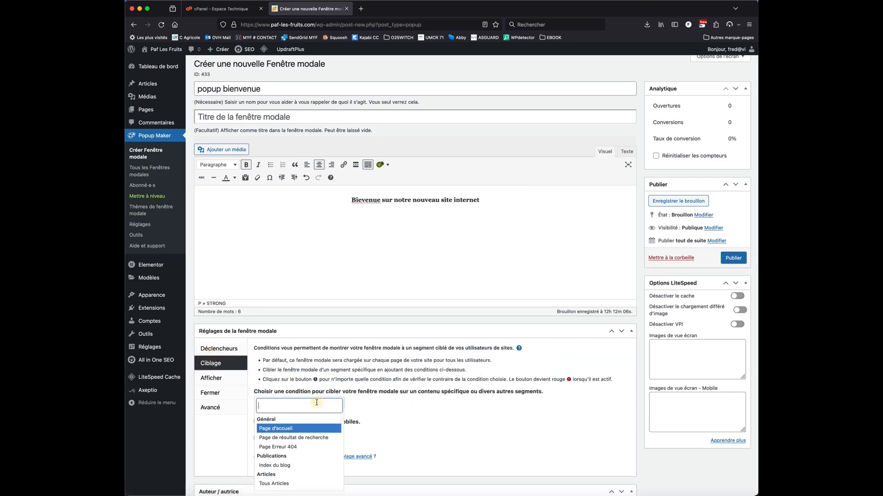
{"action": "left_click", "coordinate": [418, 409]}
{"action": "scroll", "coordinate": [418, 409], "scroll_direction": "down", "scroll_amount": 2}
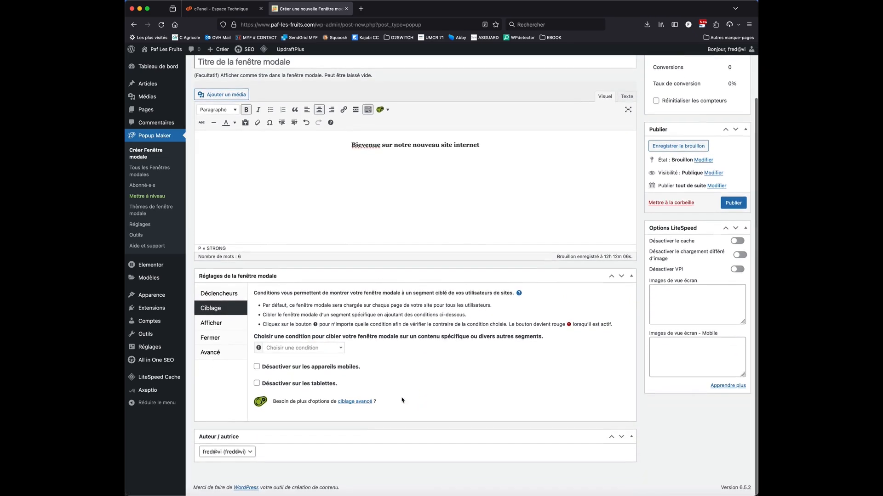
{"action": "left_click", "coordinate": [317, 349]}
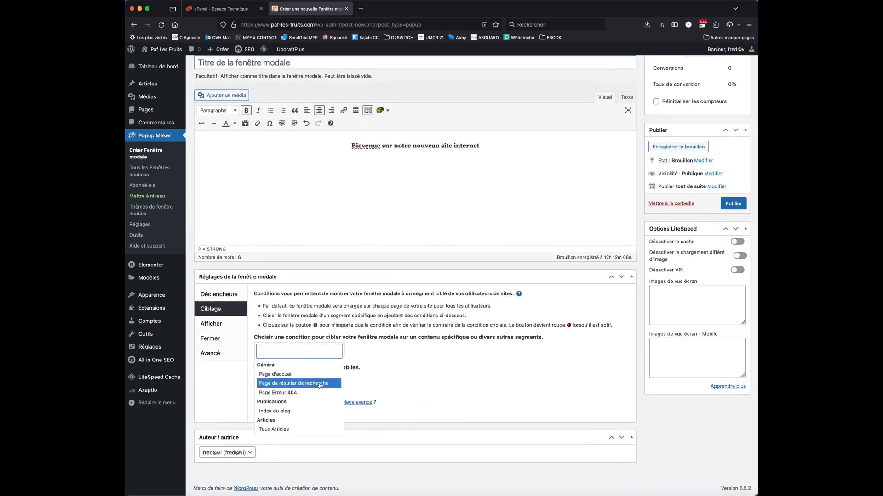
{"action": "scroll", "coordinate": [321, 386], "scroll_direction": "down", "scroll_amount": 2}
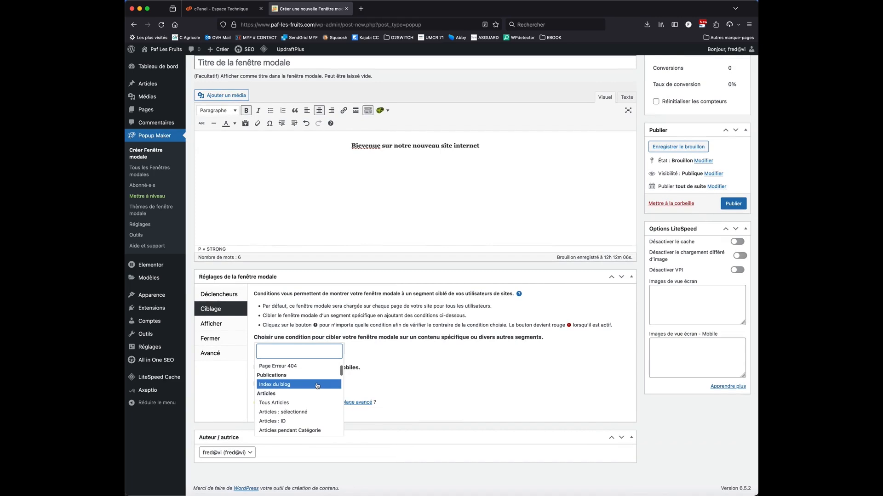
{"action": "scroll", "coordinate": [317, 387], "scroll_direction": "down", "scroll_amount": 4}
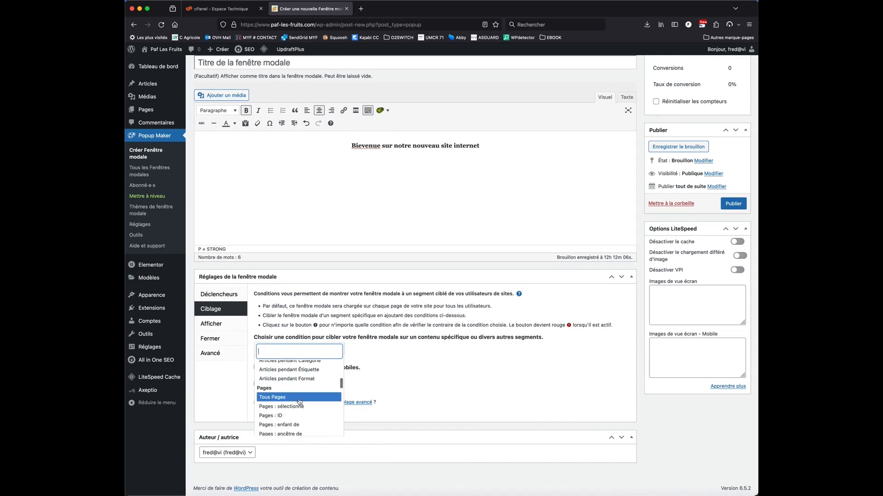
{"action": "scroll", "coordinate": [299, 401], "scroll_direction": "up", "scroll_amount": 5}
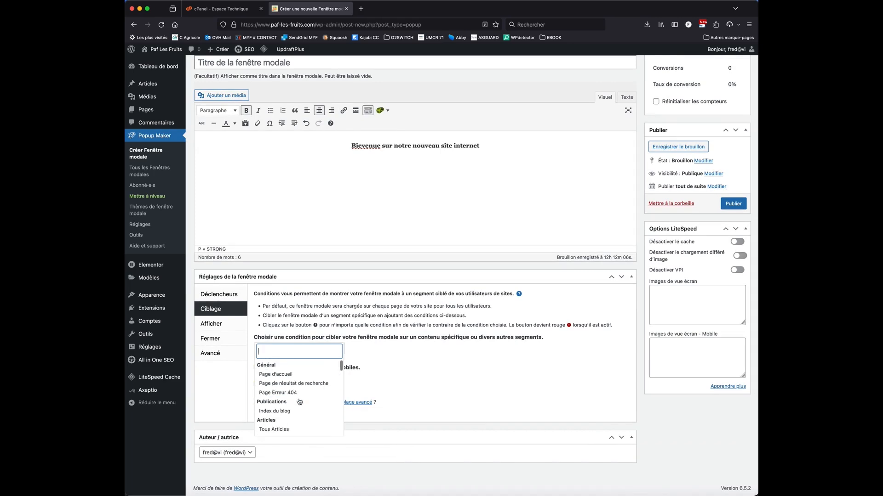
{"action": "left_click", "coordinate": [290, 376]}
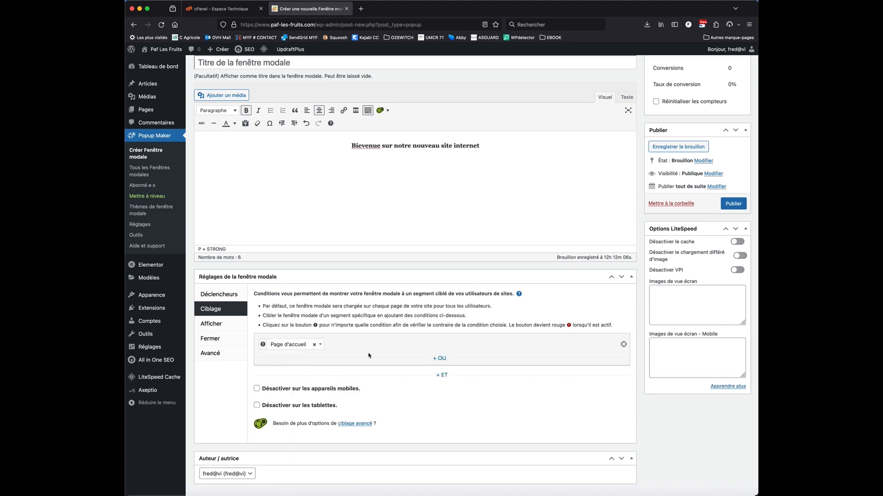
Apply the Fenêtre modale centrée display preset and open the popup's appearance settings
{"action": "left_click", "coordinate": [211, 324]}
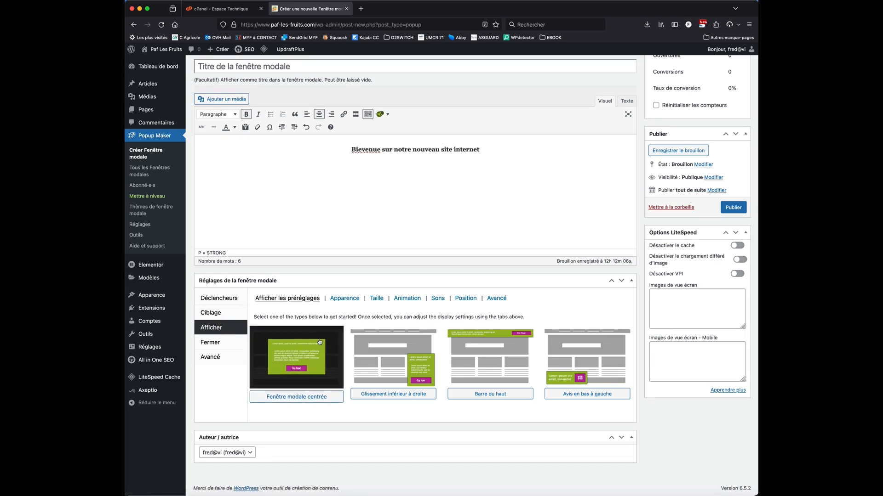
{"action": "left_click", "coordinate": [303, 397]}
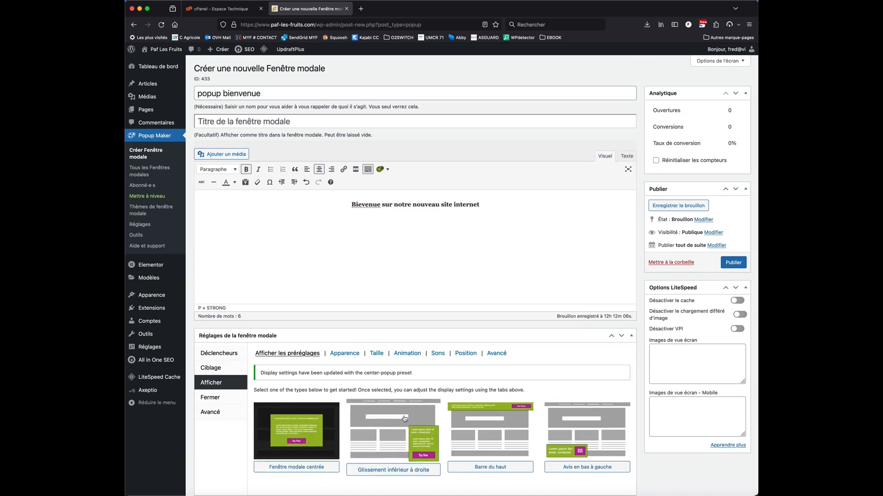
{"action": "scroll", "coordinate": [454, 395], "scroll_direction": "down", "scroll_amount": 2}
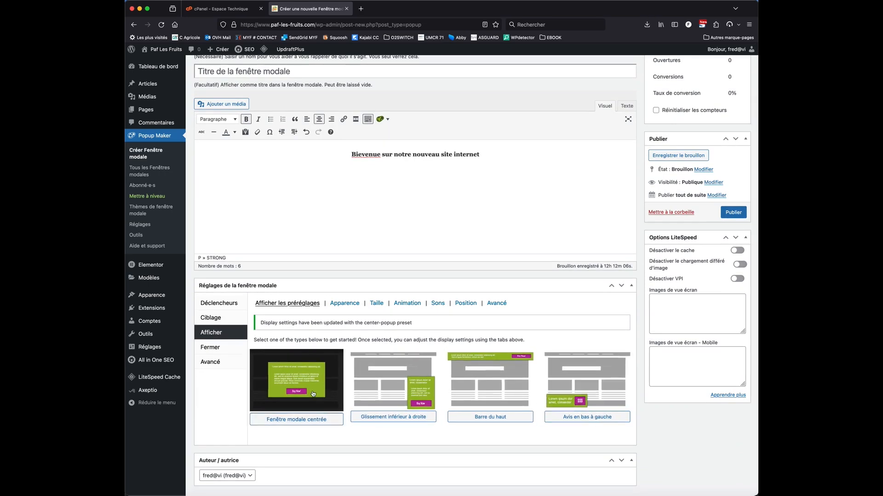
{"action": "left_click", "coordinate": [342, 304]}
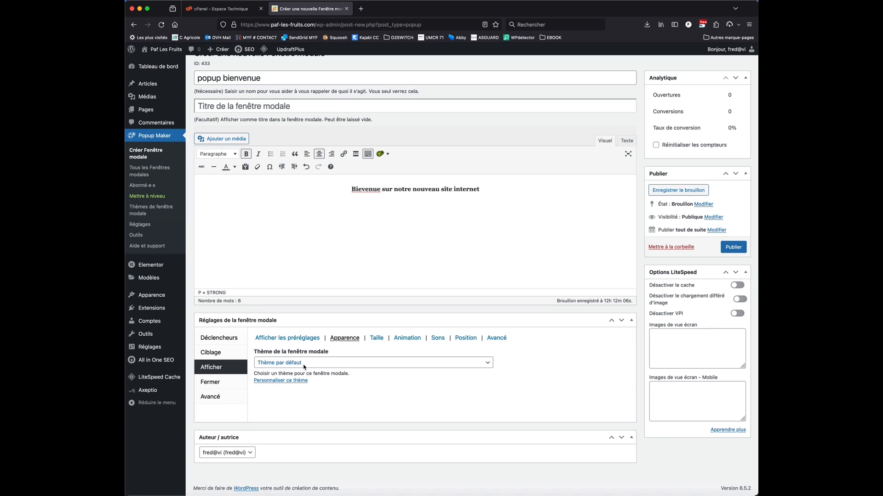
Set the popup theme to Bleu entreprise and review the size, animation, sound, position and advanced display settings
{"action": "left_click", "coordinate": [285, 363]}
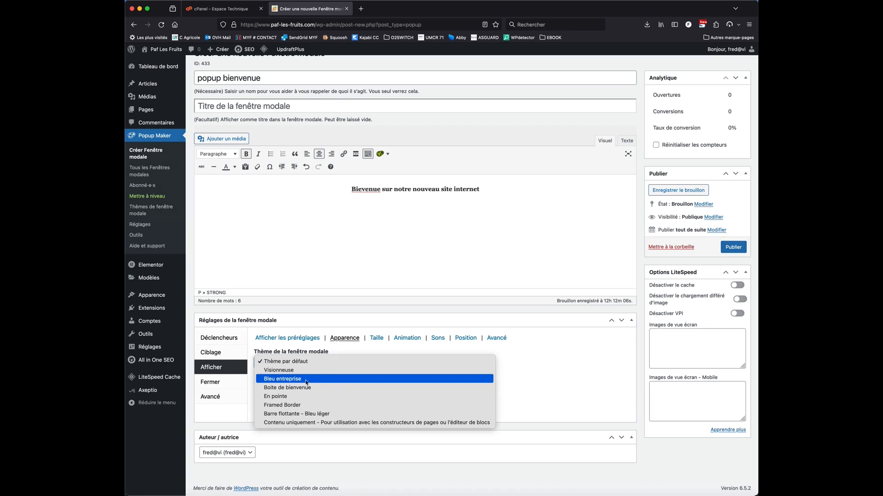
{"action": "left_click", "coordinate": [303, 380]}
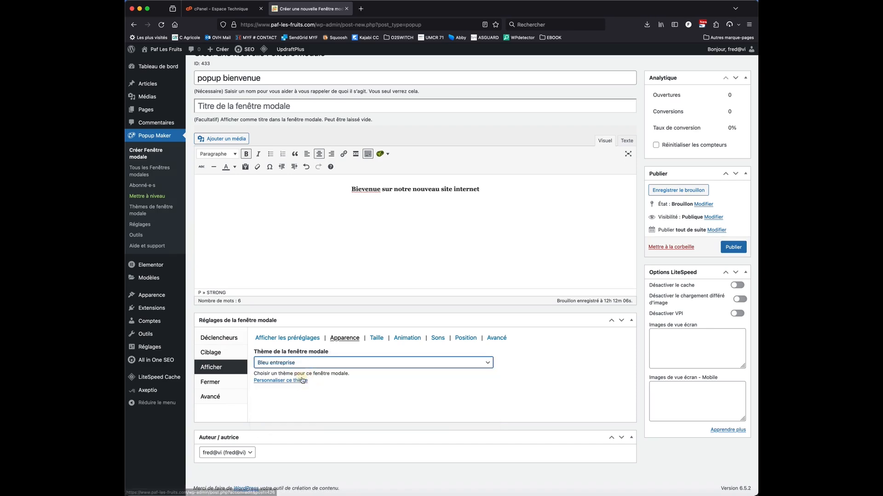
{"action": "left_click", "coordinate": [381, 340]}
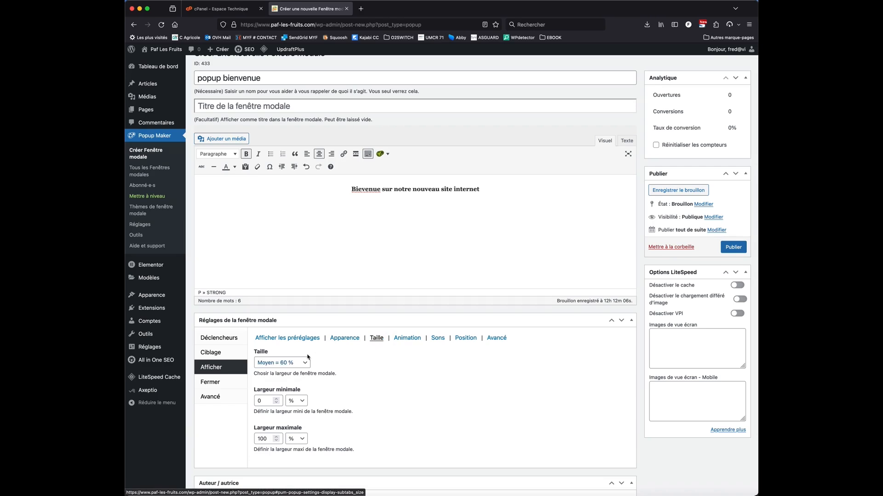
{"action": "left_click", "coordinate": [419, 343]}
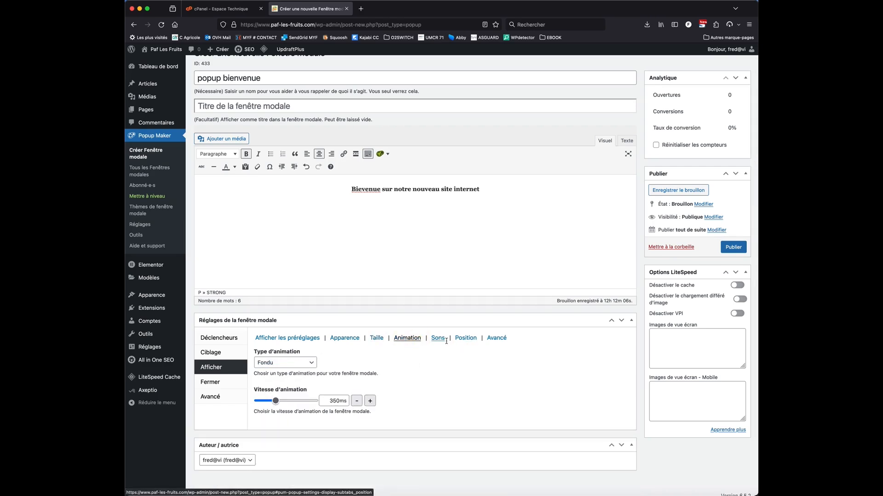
{"action": "left_click", "coordinate": [438, 342]}
{"action": "left_click", "coordinate": [469, 341]}
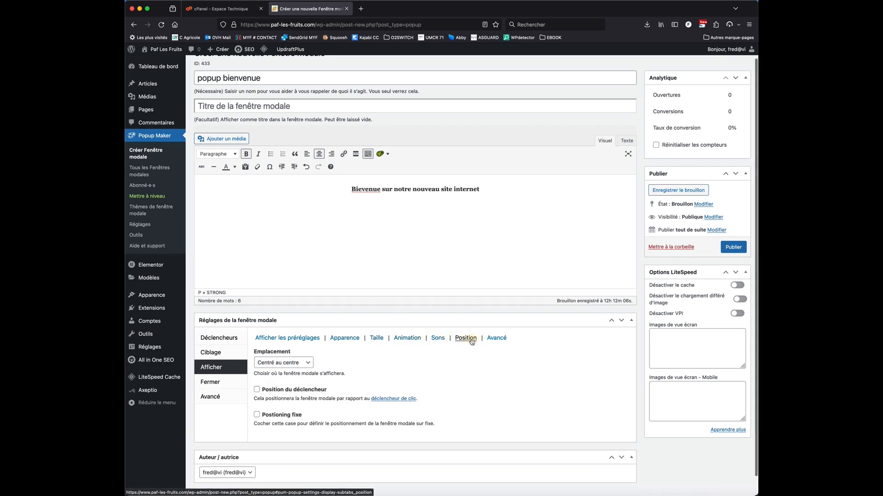
{"action": "left_click", "coordinate": [497, 340]}
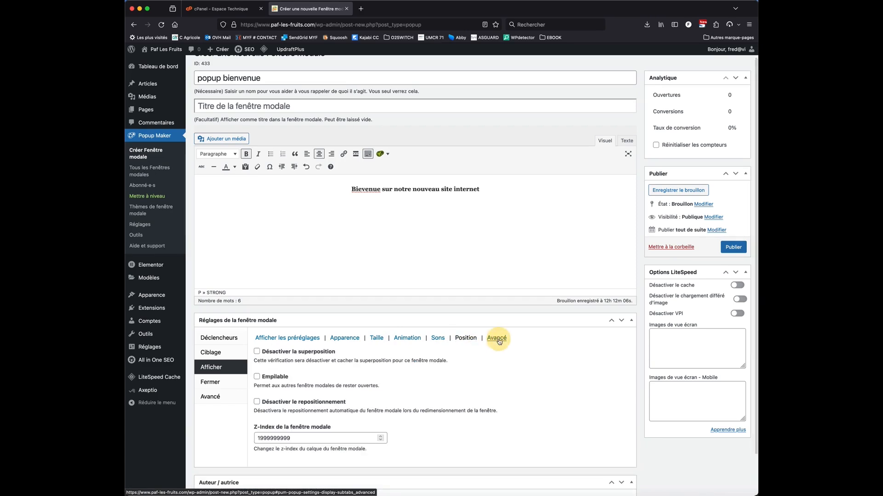
{"action": "left_click", "coordinate": [298, 341]}
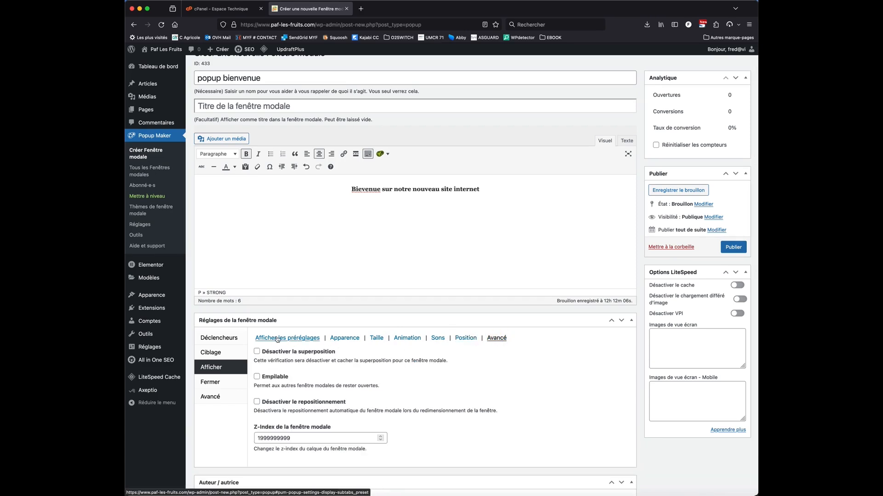
Set the popup's closing text to X and enable Appuyer sur ESC pour fermer as an alternative closing method
{"action": "left_click", "coordinate": [221, 382]}
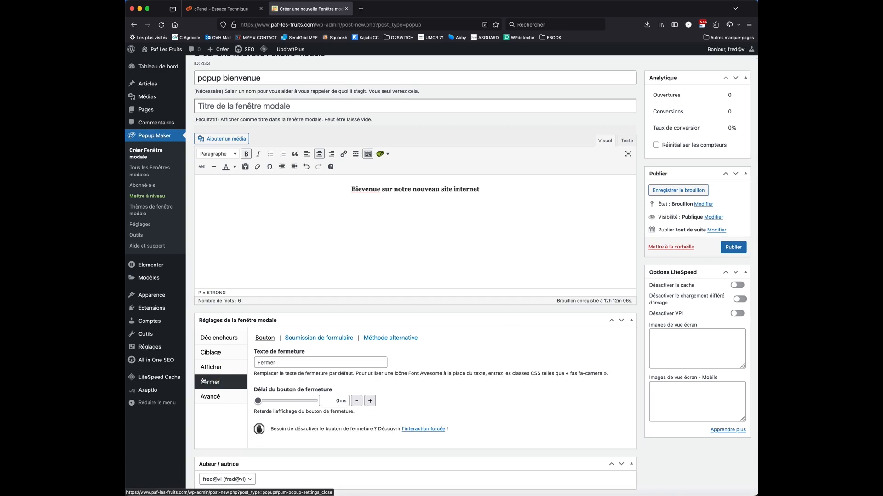
{"action": "left_click", "coordinate": [275, 363]}
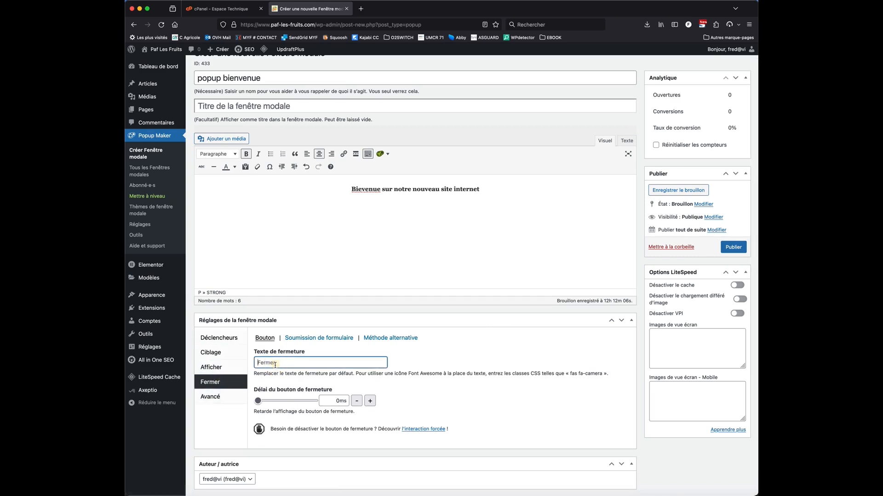
{"action": "type", "text": "X"}
{"action": "left_click", "coordinate": [310, 340]}
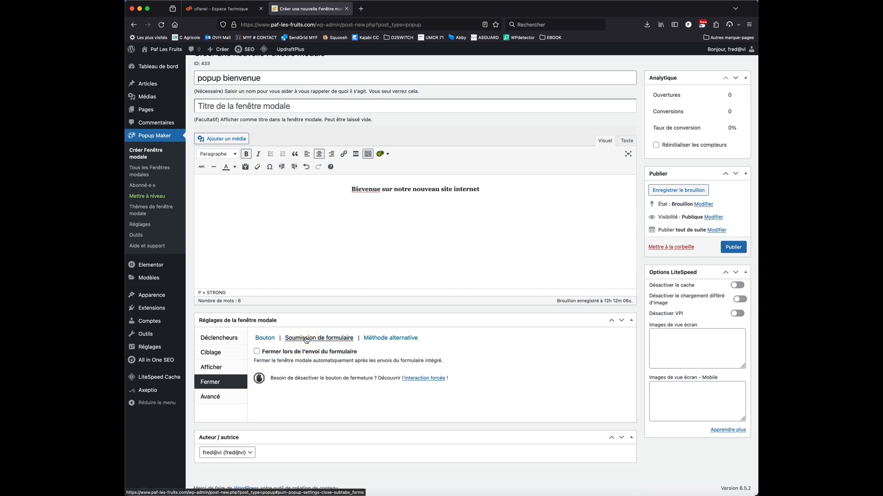
{"action": "left_click", "coordinate": [389, 338]}
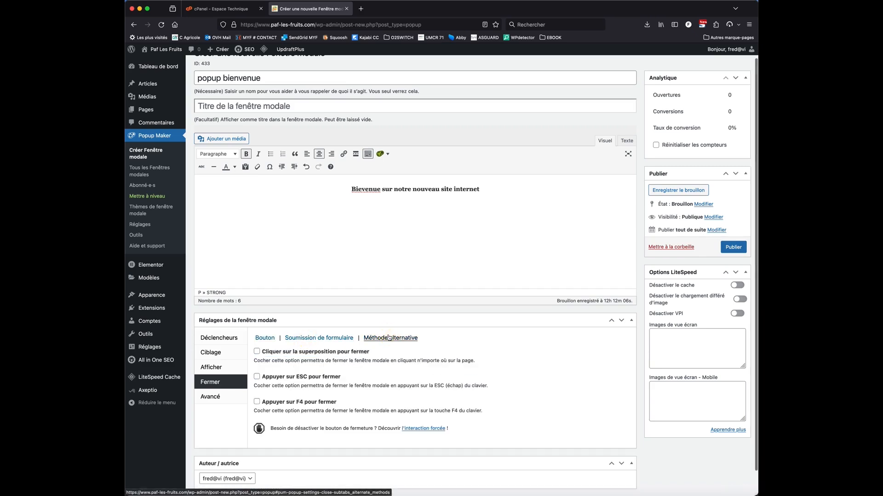
{"action": "left_click", "coordinate": [327, 377]}
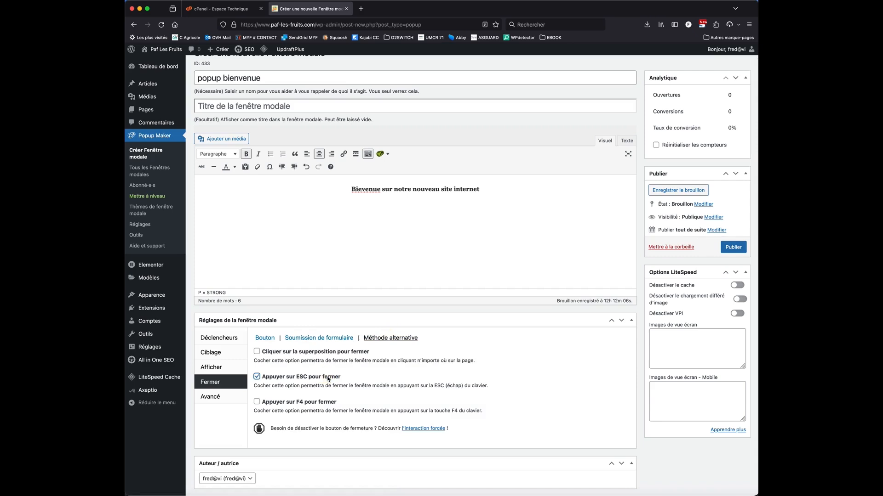
Check the popup's advanced settings and publish the popup
{"action": "left_click", "coordinate": [226, 397]}
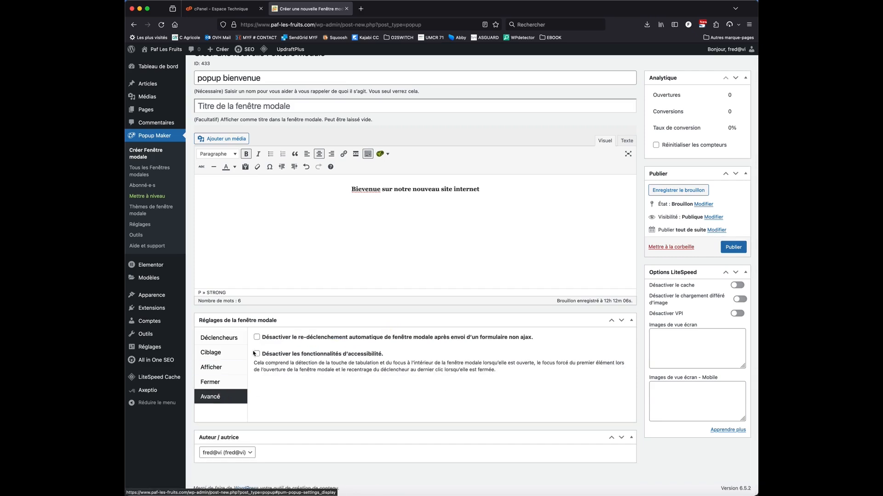
{"action": "scroll", "coordinate": [495, 258], "scroll_direction": "up", "scroll_amount": 2}
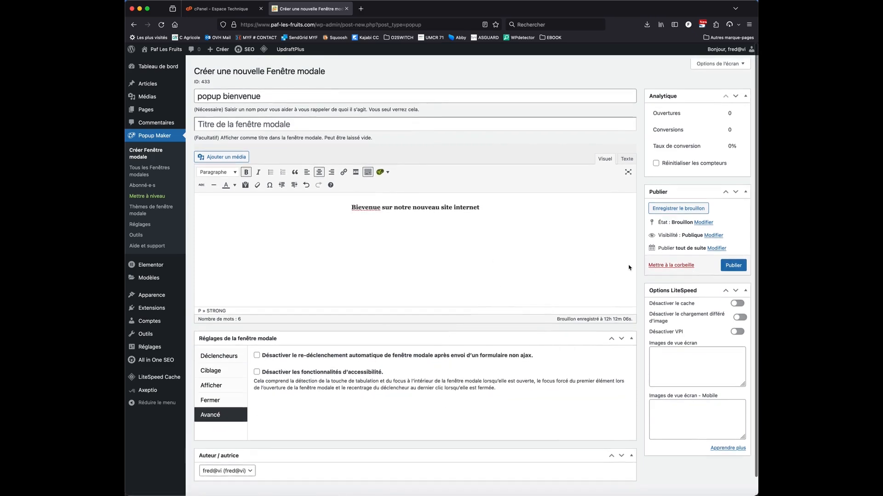
{"action": "left_click", "coordinate": [737, 266]}
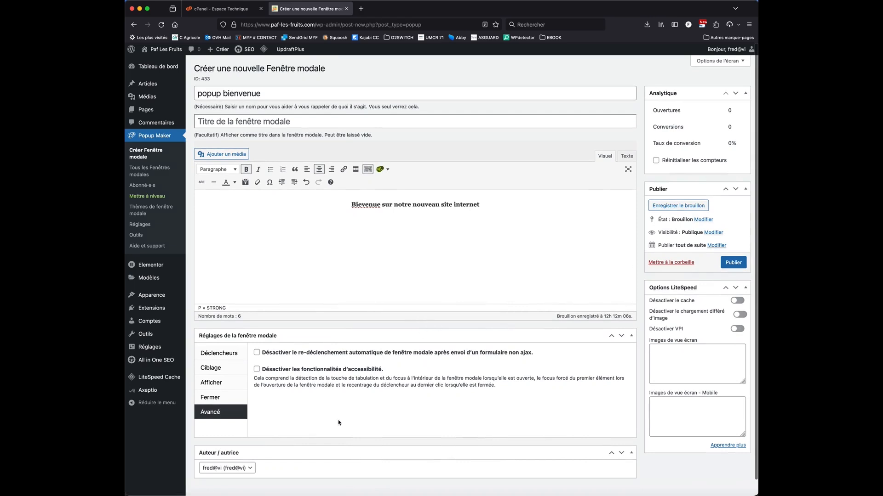
{"action": "left_click", "coordinate": [740, 264]}
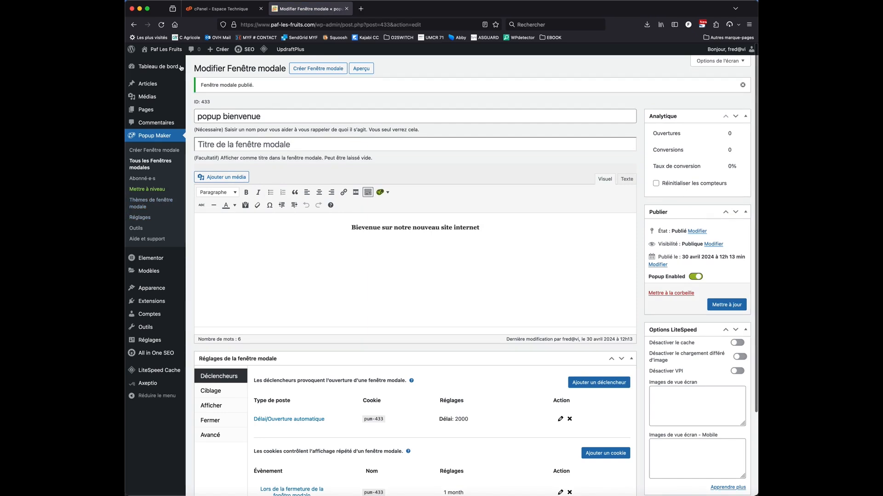
Visit the site's home page to test the welcome popup, and close it with its X button
{"action": "mouse_move", "coordinate": [172, 53]}
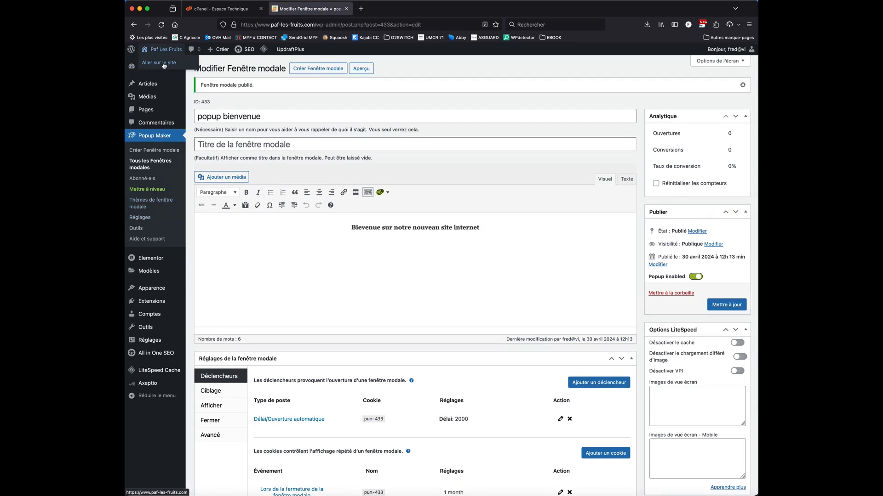
{"action": "left_click", "coordinate": [164, 65]}
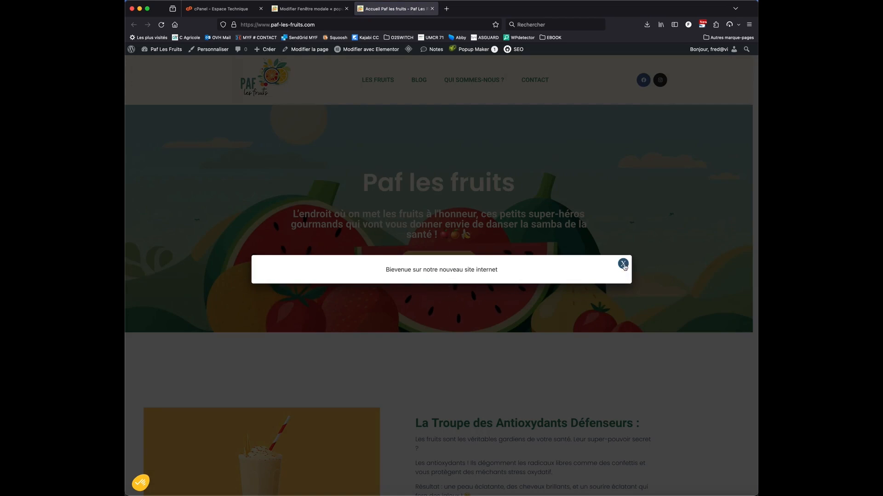
{"action": "left_click", "coordinate": [623, 264]}
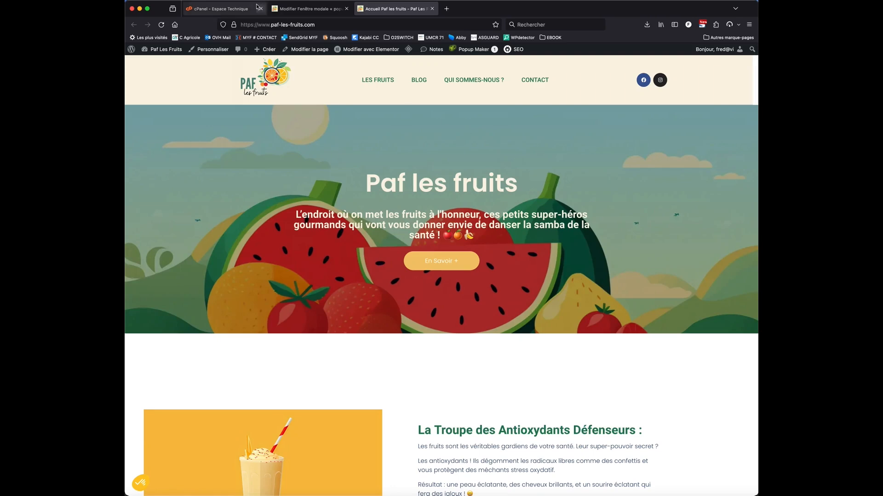
Return to the popup's edit page and look through the Popup Maker elements that can be inserted in the content
{"action": "left_click", "coordinate": [308, 9]}
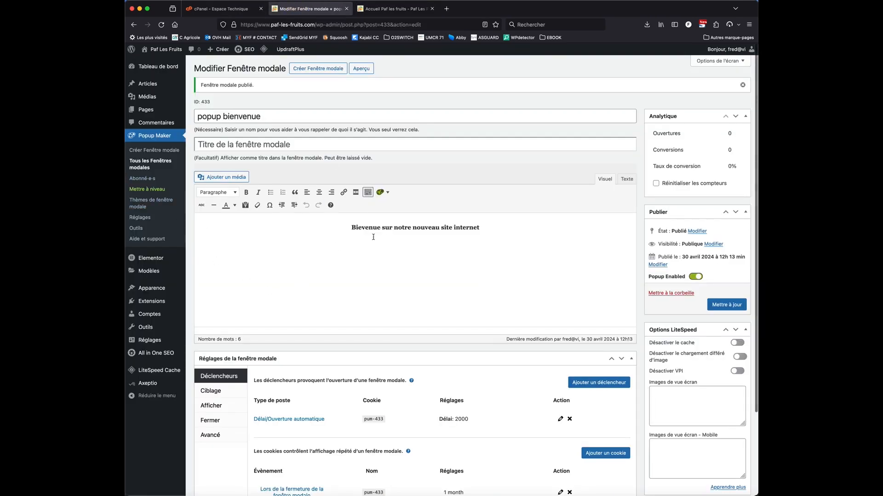
{"action": "left_click", "coordinate": [497, 231]}
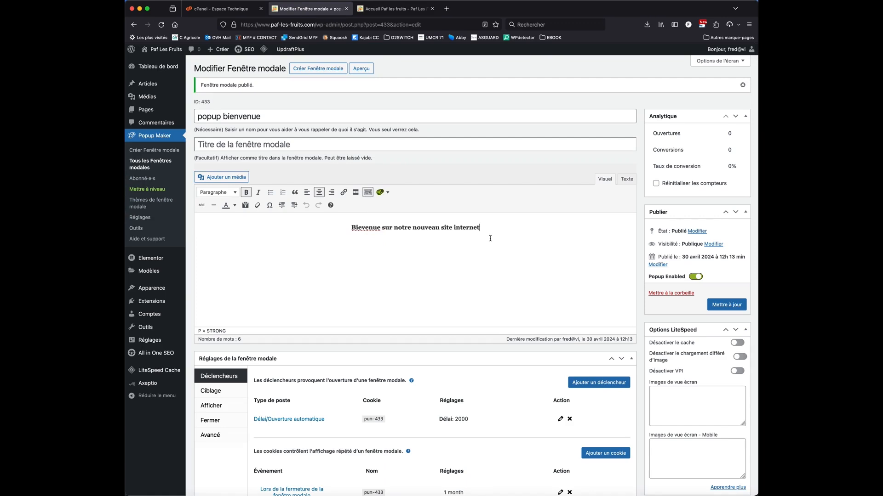
{"action": "left_click", "coordinate": [423, 249]}
{"action": "left_click", "coordinate": [413, 268]}
{"action": "left_click", "coordinate": [384, 192]}
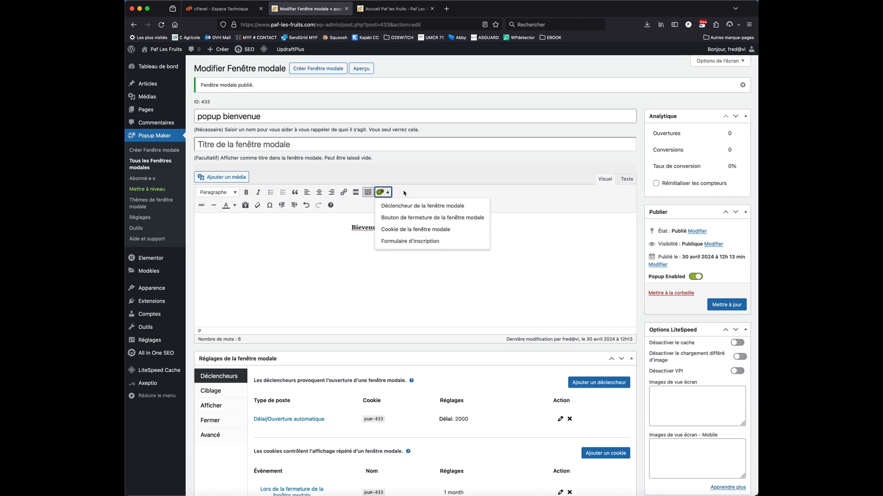
{"action": "left_click", "coordinate": [543, 201]}
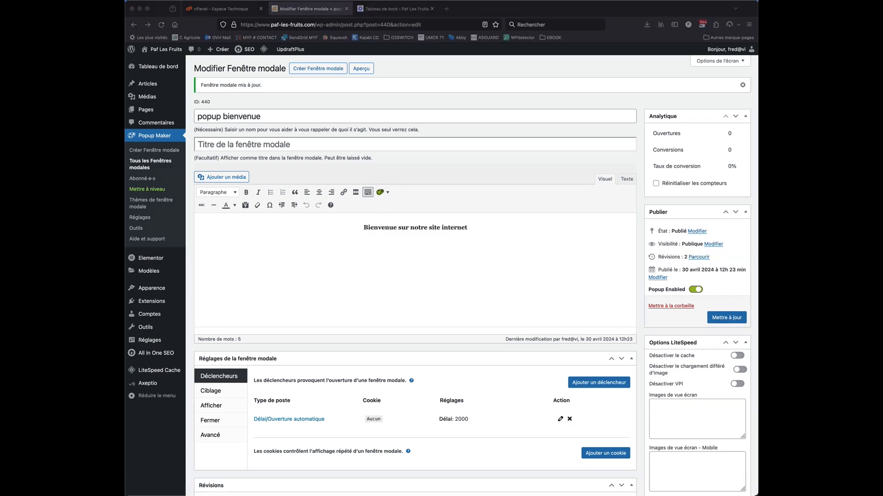
Delete the existing welcome text from the popup's content
{"action": "left_click", "coordinate": [434, 267]}
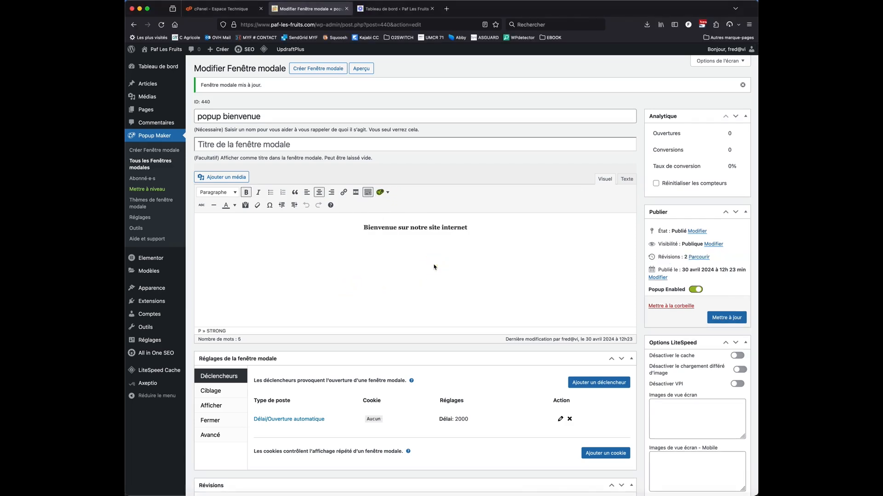
{"action": "left_click_drag", "start_coordinate": [442, 258], "coordinate": [354, 227]}
{"action": "key", "text": "BackSpace"}
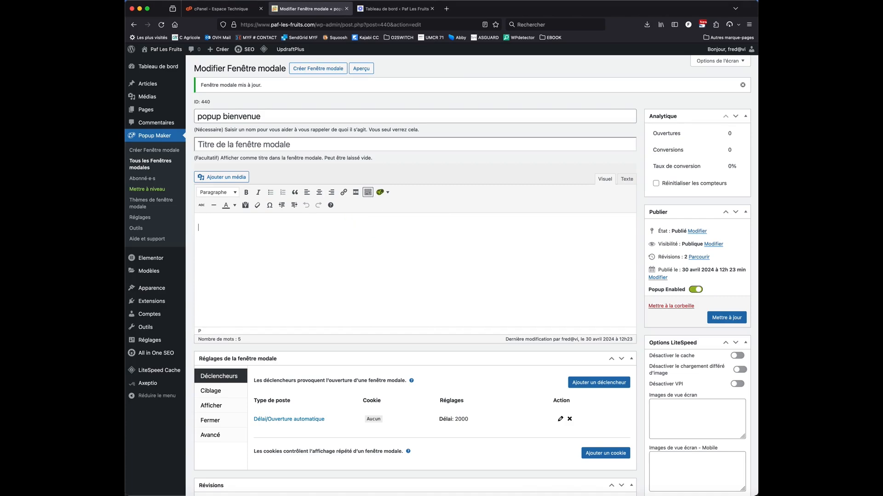
Insert the media library image of orange slices on a white plate into the popup and align it left
{"action": "left_click", "coordinate": [232, 177]}
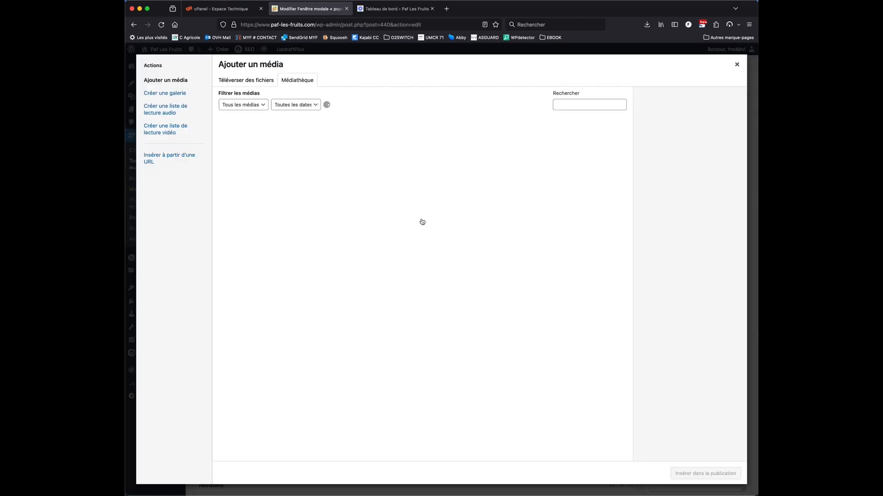
{"action": "left_click", "coordinate": [361, 202]}
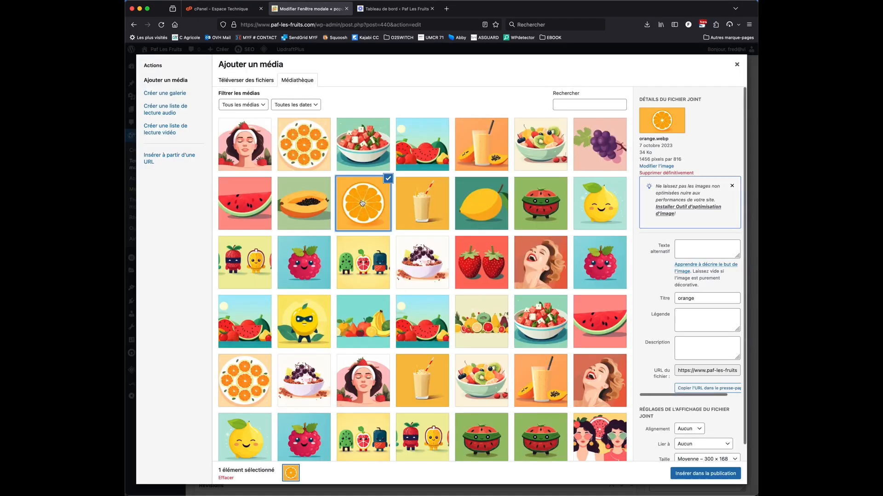
{"action": "left_click", "coordinate": [292, 143]}
{"action": "left_click", "coordinate": [708, 477]}
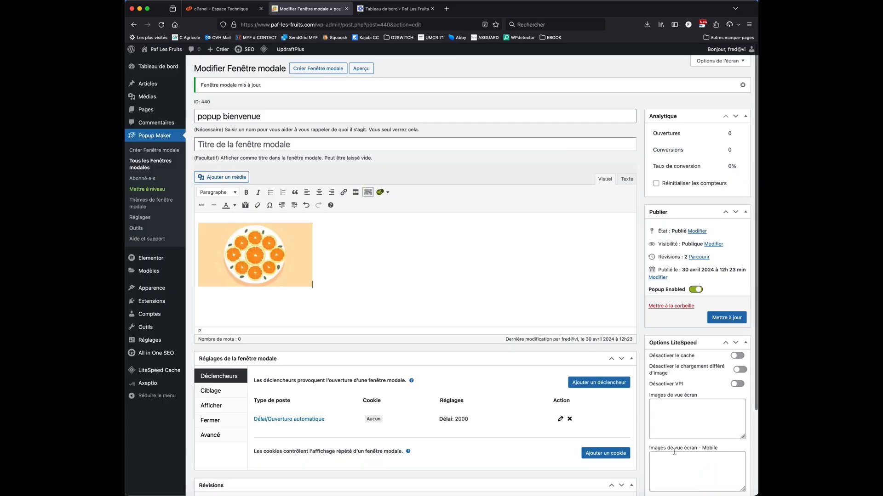
{"action": "left_click", "coordinate": [257, 257]}
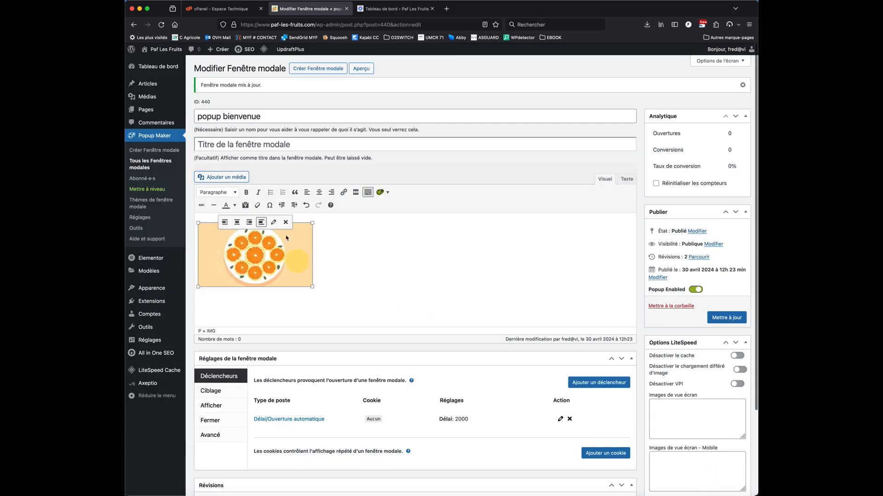
{"action": "left_click", "coordinate": [225, 222]}
Write the line "Bienvenue sur notre nouveau site internet !" beside the orange image
{"action": "left_click", "coordinate": [340, 236]}
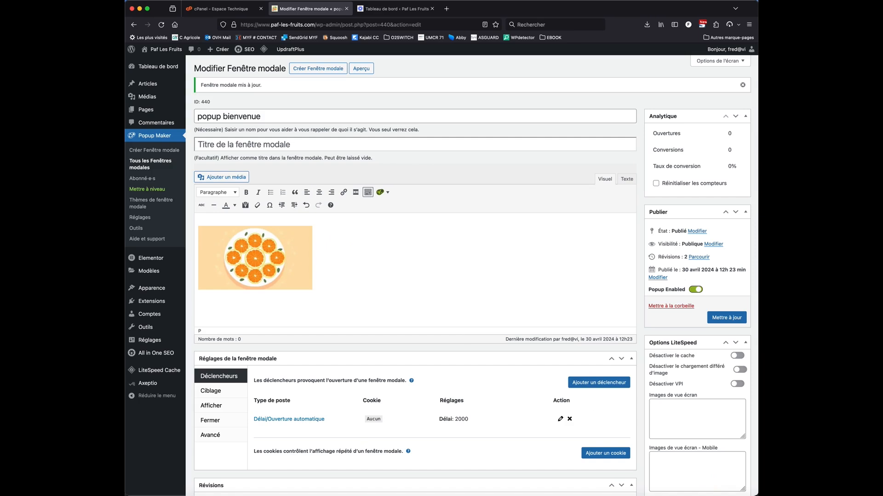
{"action": "type", "text": "Bieve"}
{"action": "type", "text": "nvenue sur notre"}
{"action": "type", "text": " sit"}
{"action": "type", "text": "nouveau site intern"}
{"action": "type", "text": "et "}
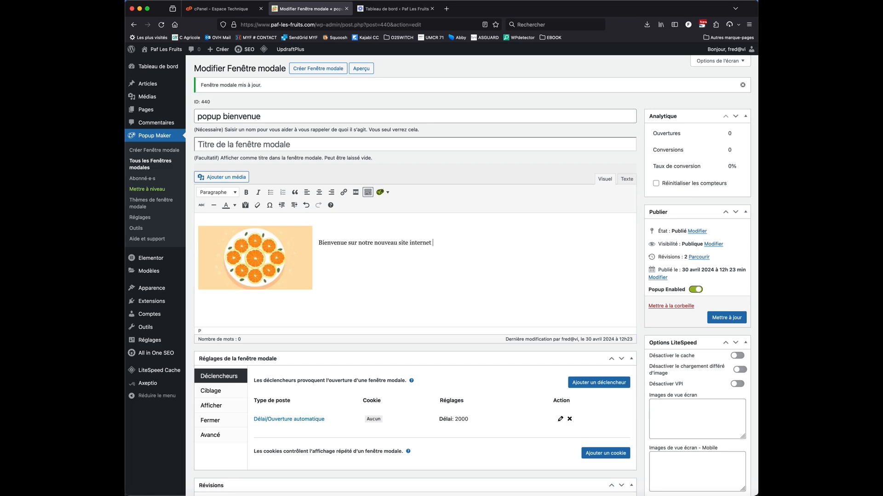
{"action": "type", "text": "! Découvrez tous nos aliments"}
Add a second line reading "Découvrez tous nos fruits pleins de pep's !" below the welcome line, followed by an empty line
{"action": "key", "text": "BackSpace"}
{"action": "key", "text": "BackSpace"}
{"action": "key", "text": "BackSpace"}
{"action": "key", "text": "BackSpace"}
{"action": "key", "text": "BackSpace"}
{"action": "key", "text": "BackSpace"}
{"action": "key", "text": "BackSpace"}
{"action": "key", "text": "BackSpace"}
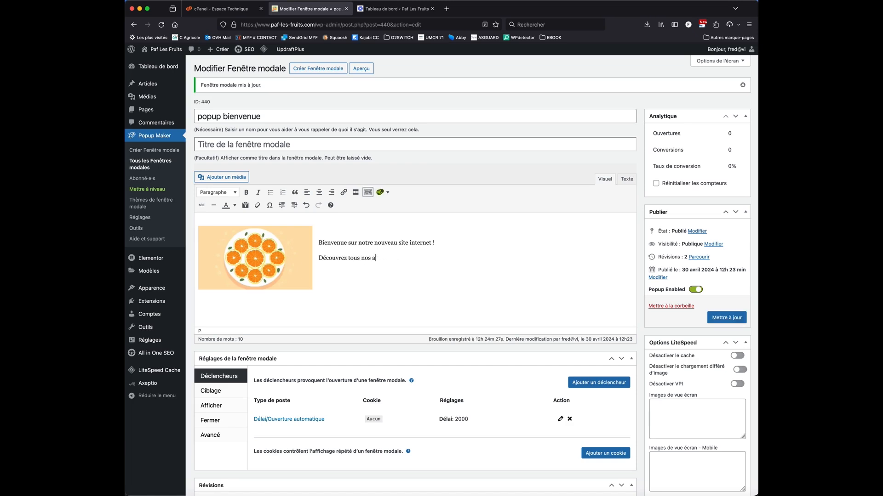
{"action": "type", "text": "fruits en"}
{"action": "key", "text": "BackSpace"}
{"action": "key", "text": "BackSpace"}
{"action": "type", "text": "pleins de pep's"}
{"action": "key", "text": "Return"}
Make the line "Bienvenue sur notre nouveau site internet !" bold and place the cursor in the empty line below the text
{"action": "left_click_drag", "start_coordinate": [446, 246], "coordinate": [318, 242]}
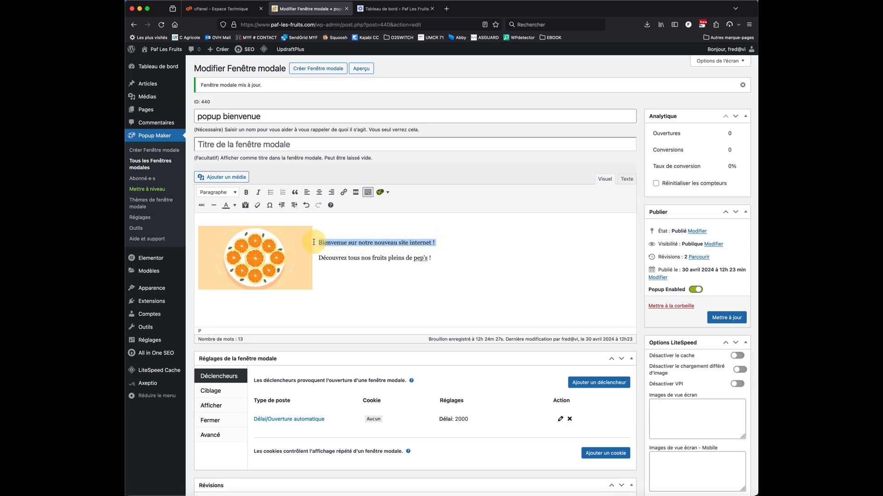
{"action": "left_click", "coordinate": [246, 192]}
{"action": "left_click", "coordinate": [338, 278]}
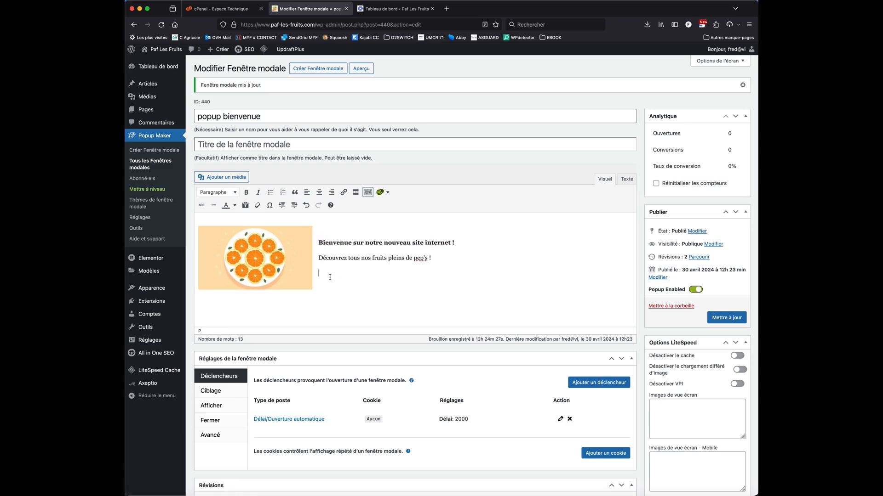
{"action": "left_click_drag", "start_coordinate": [330, 277], "coordinate": [453, 281]}
Save the popup, check it on the site's home page, close it there and return to the popup editor
{"action": "left_click", "coordinate": [716, 317]}
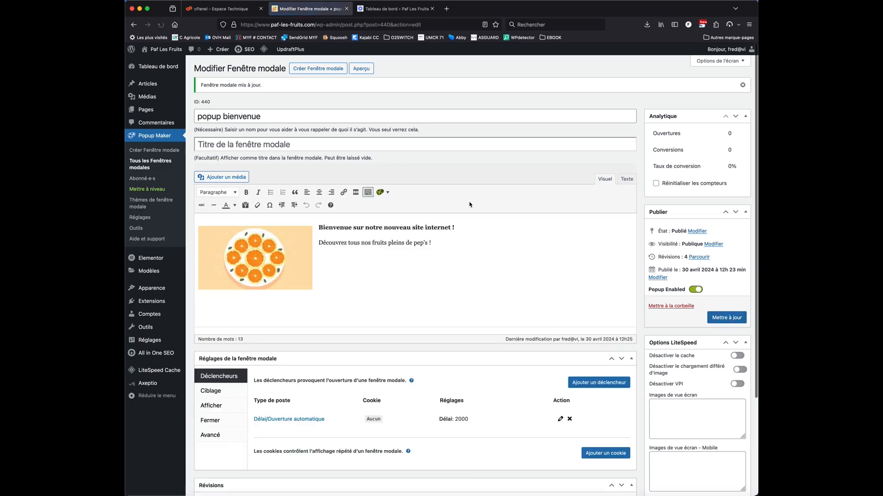
{"action": "left_click", "coordinate": [157, 62]}
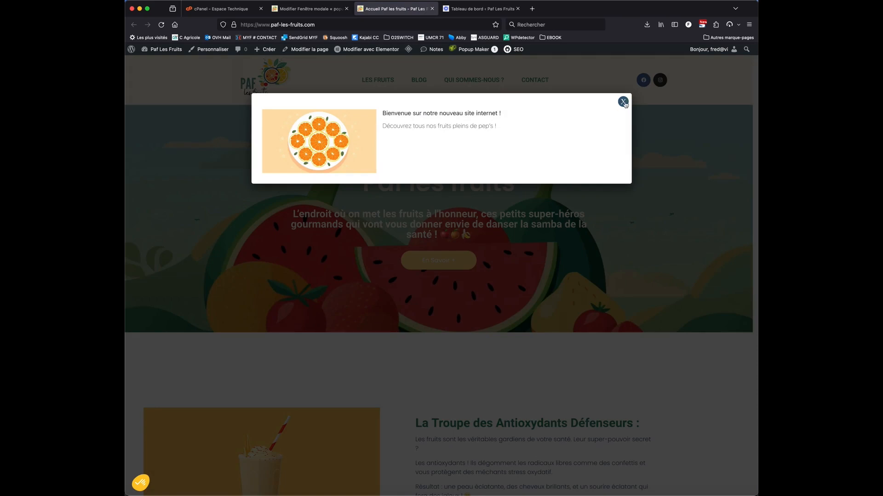
{"action": "left_click", "coordinate": [623, 102]}
{"action": "left_click", "coordinate": [308, 8]}
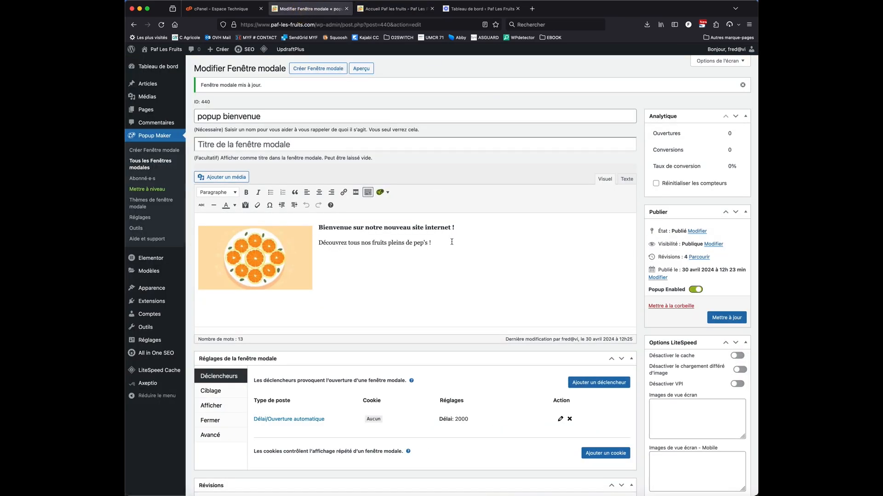
Review the popup's targeting options and its display settings for size, animation and appearance
{"action": "left_click", "coordinate": [217, 394]}
{"action": "left_click", "coordinate": [211, 405]}
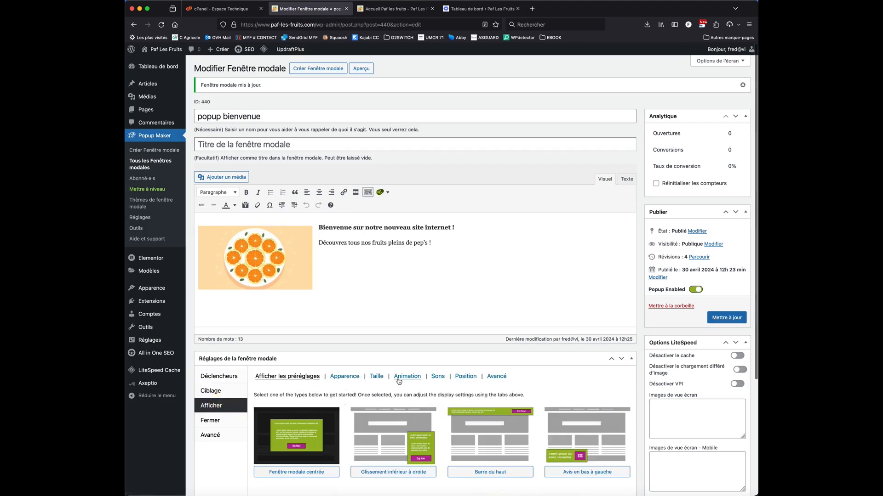
{"action": "left_click", "coordinate": [381, 379]}
{"action": "left_click", "coordinate": [408, 377]}
{"action": "left_click", "coordinate": [349, 377]}
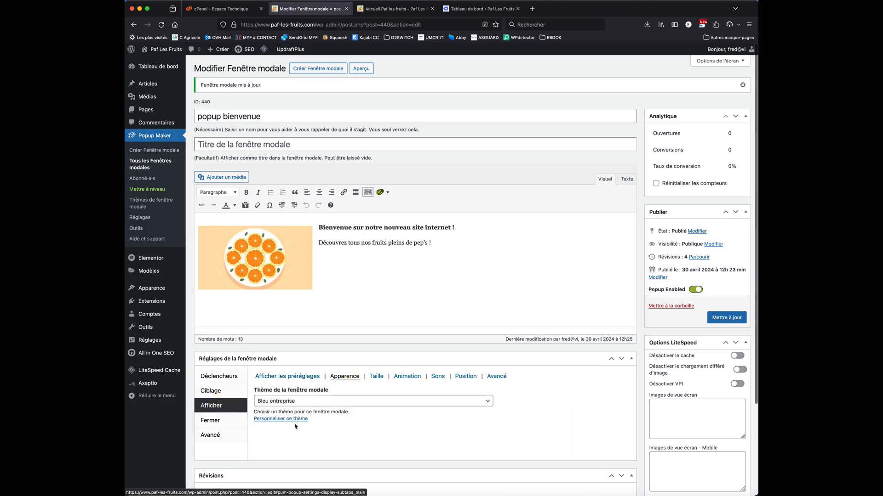
Open the Bleu entreprise popup theme for editing and set its overlay opacity to 80%
{"action": "left_click", "coordinate": [141, 206]}
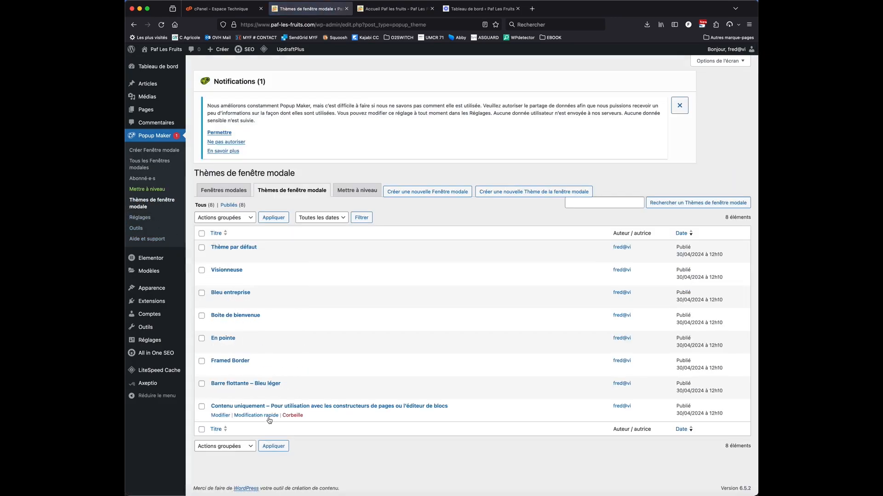
{"action": "left_click", "coordinate": [231, 293]}
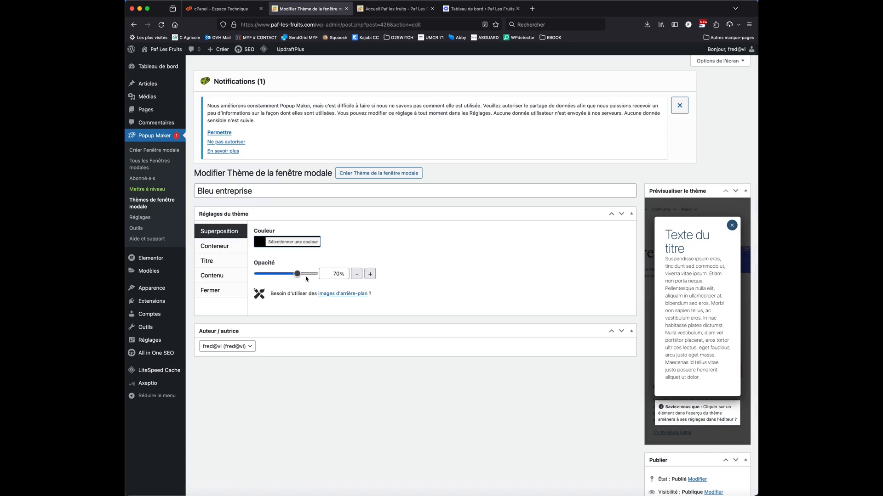
{"action": "left_click_drag", "start_coordinate": [298, 275], "coordinate": [304, 276]}
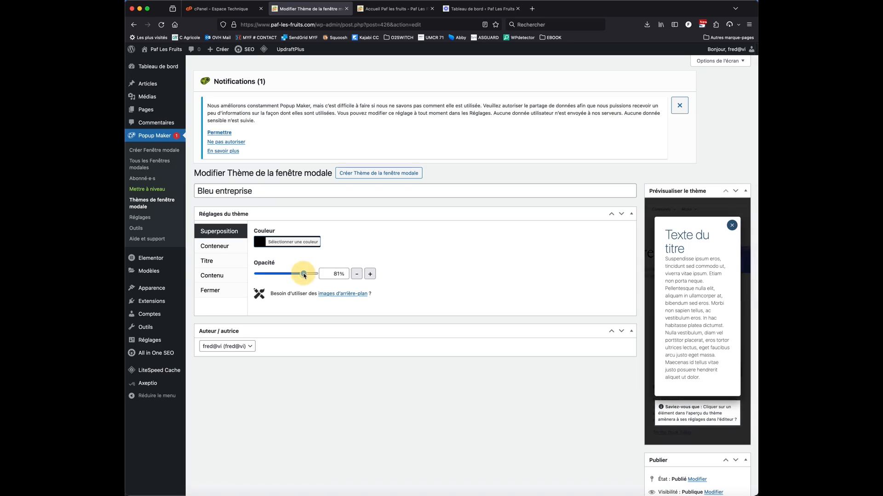
Try a solid yellow #eeee22 border on the theme's container, and set the border style back to Aucun
{"action": "left_click", "coordinate": [223, 248]}
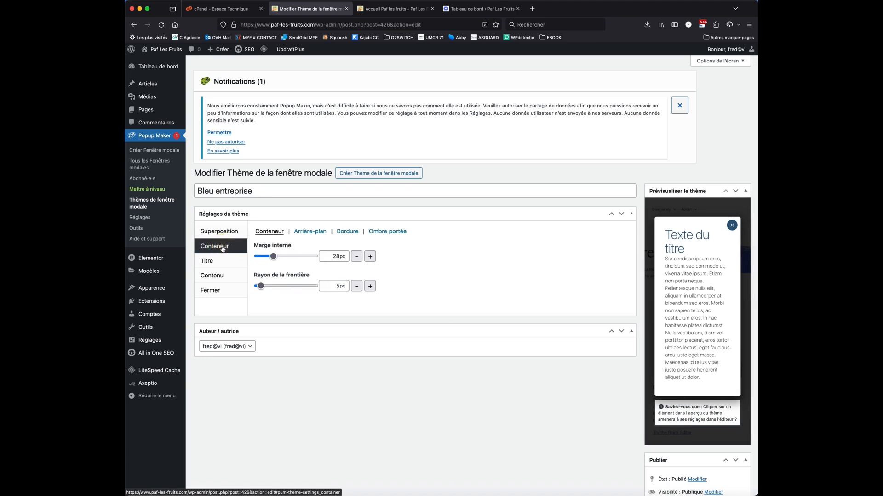
{"action": "left_click", "coordinate": [310, 231]}
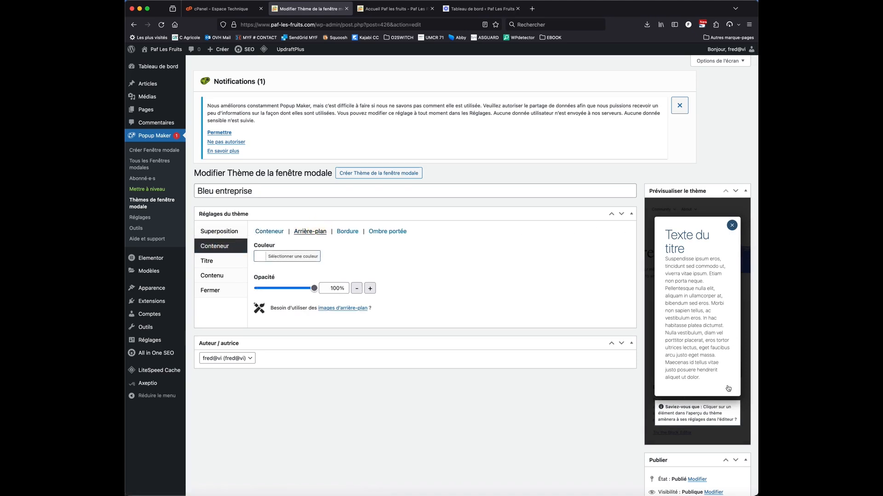
{"action": "left_click", "coordinate": [347, 232]}
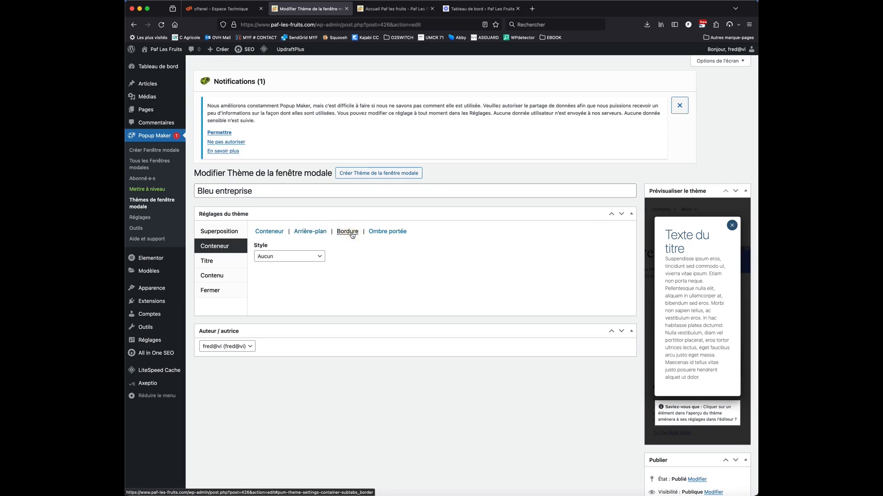
{"action": "left_click", "coordinate": [314, 258]}
{"action": "left_click", "coordinate": [310, 263]}
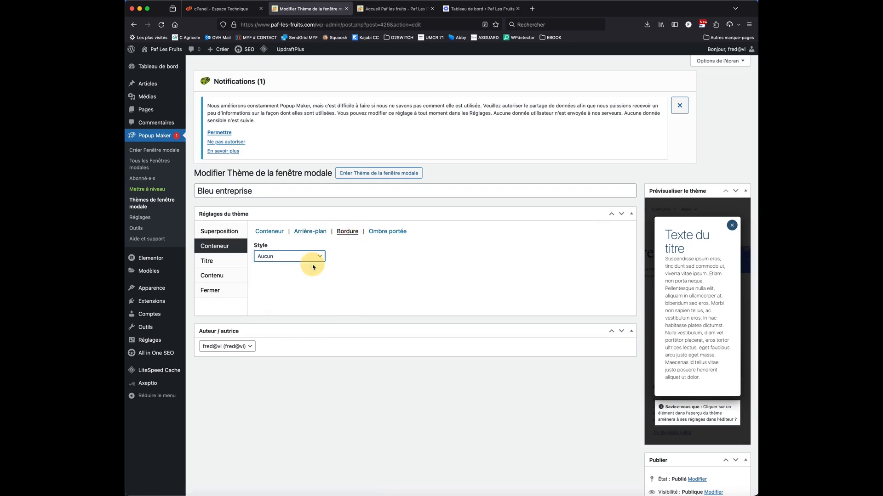
{"action": "left_click", "coordinate": [299, 286]}
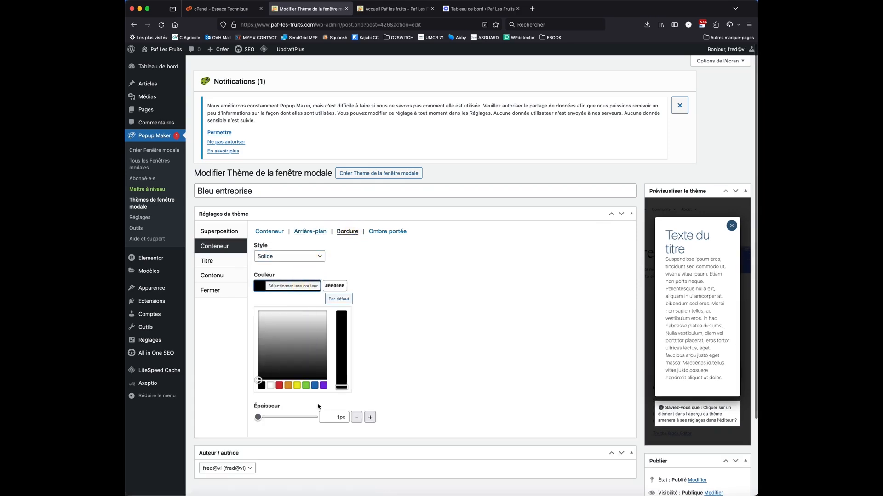
{"action": "left_click", "coordinate": [297, 389]}
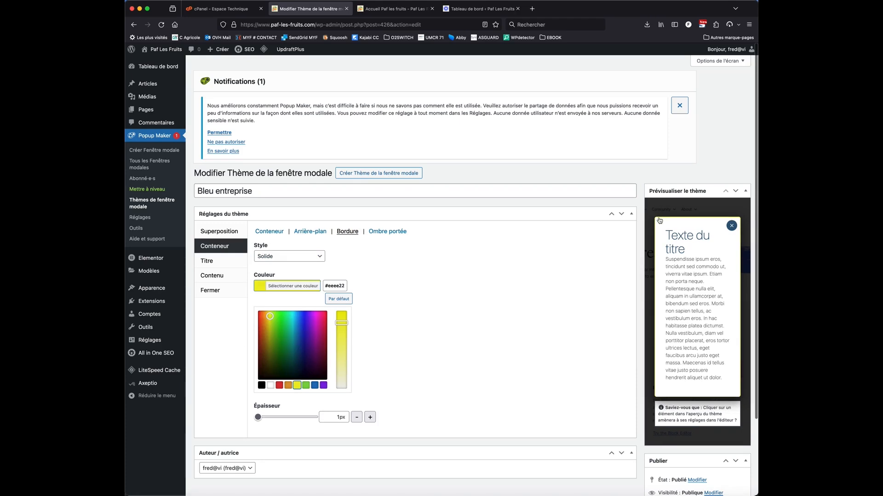
{"action": "left_click", "coordinate": [290, 257]}
{"action": "left_click", "coordinate": [276, 245]}
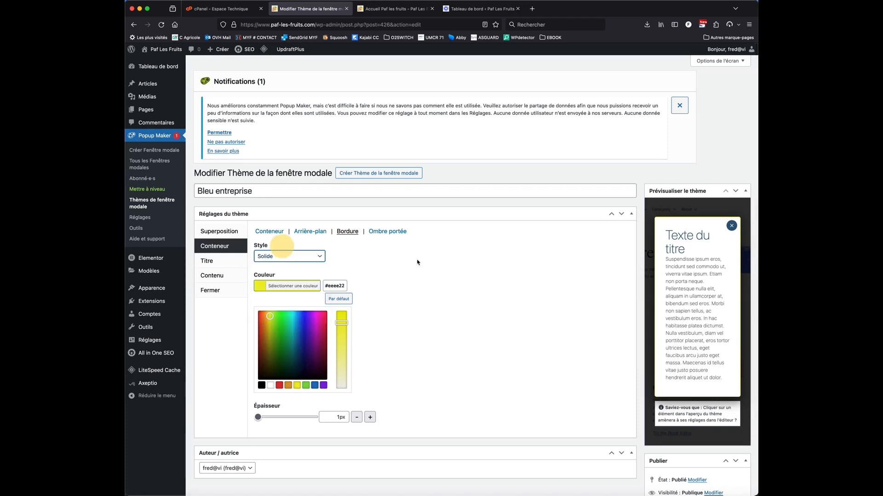
Set the font of the theme's content text to Tahoma
{"action": "left_click", "coordinate": [387, 232]}
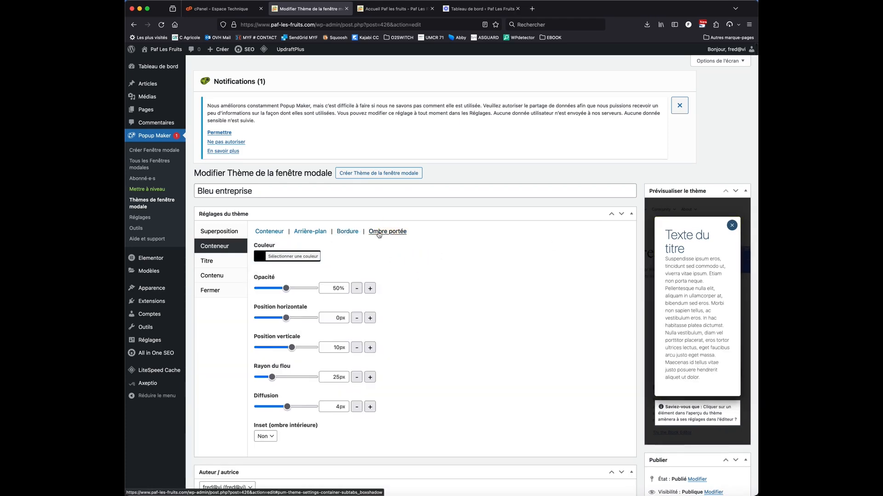
{"action": "left_click", "coordinate": [216, 261]}
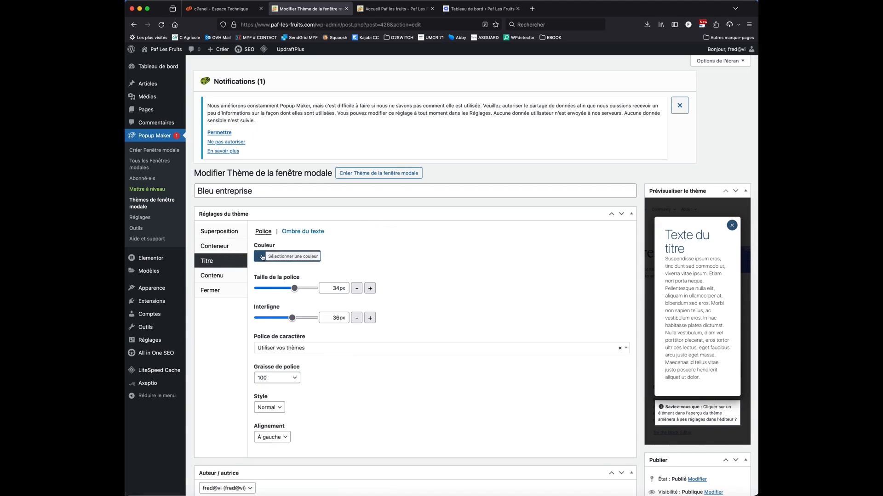
{"action": "left_click", "coordinate": [231, 277]}
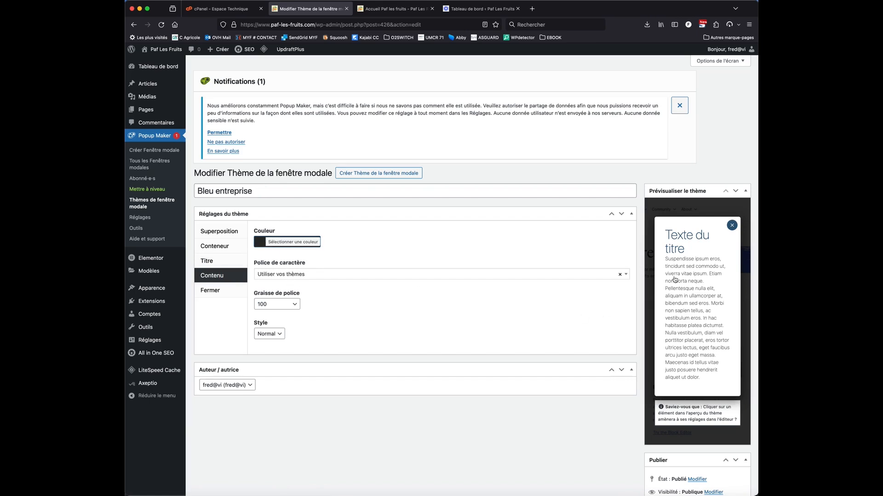
{"action": "left_click", "coordinate": [266, 275]}
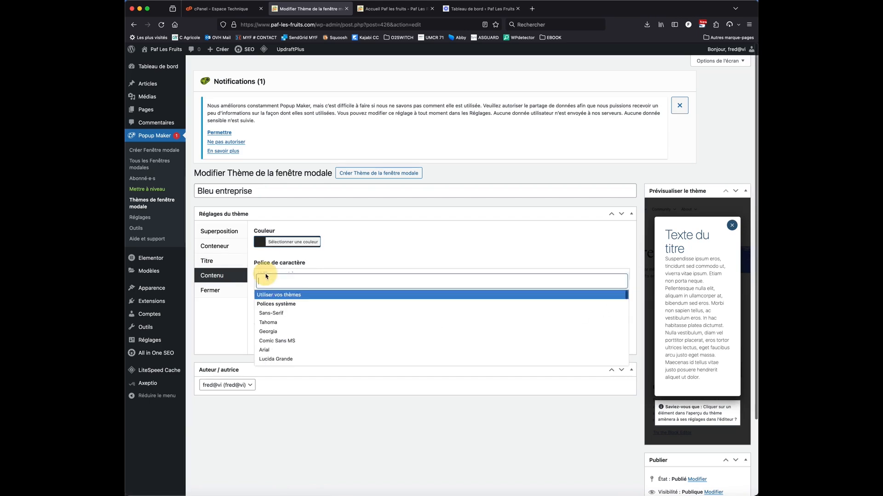
{"action": "left_click", "coordinate": [279, 323]}
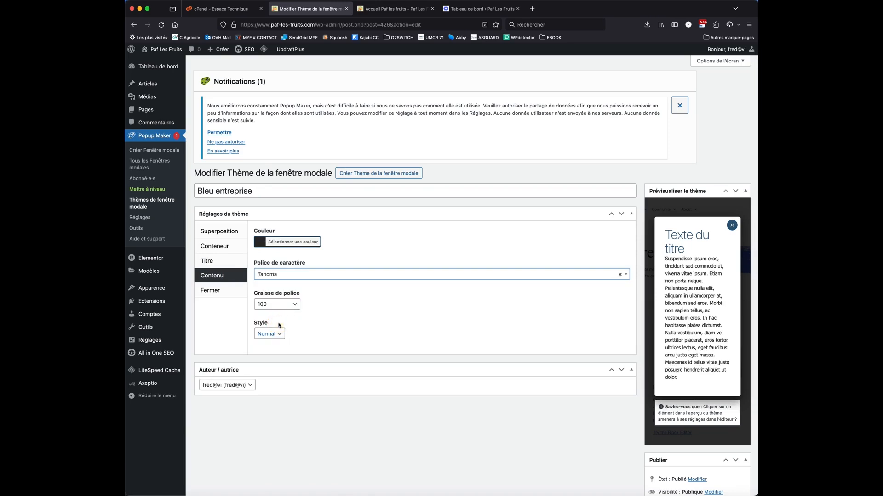
Set the font of the theme's title to Tahoma
{"action": "left_click", "coordinate": [214, 260]}
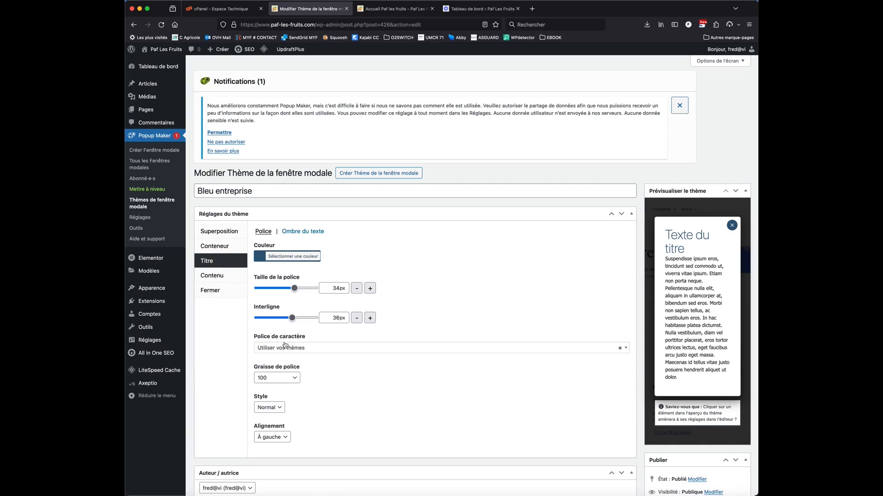
{"action": "left_click", "coordinate": [279, 349]}
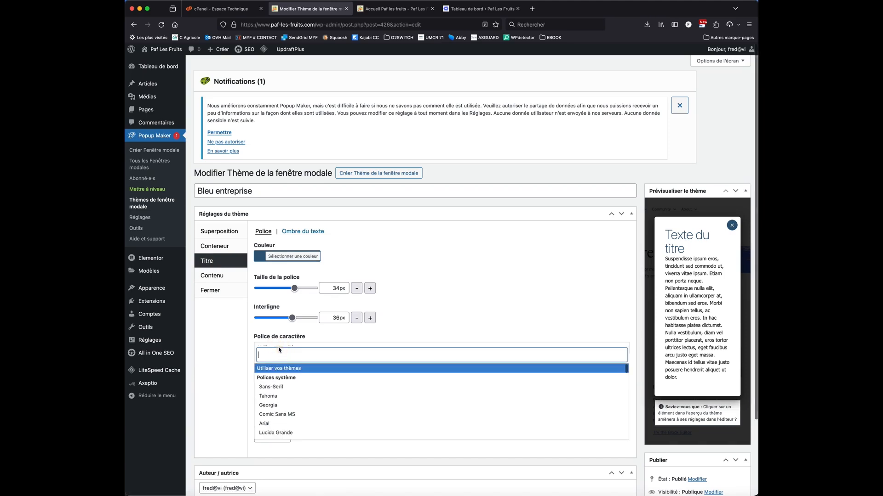
{"action": "left_click", "coordinate": [285, 389]}
Change the font of the theme's close button to Tahoma
{"action": "left_click", "coordinate": [222, 293]}
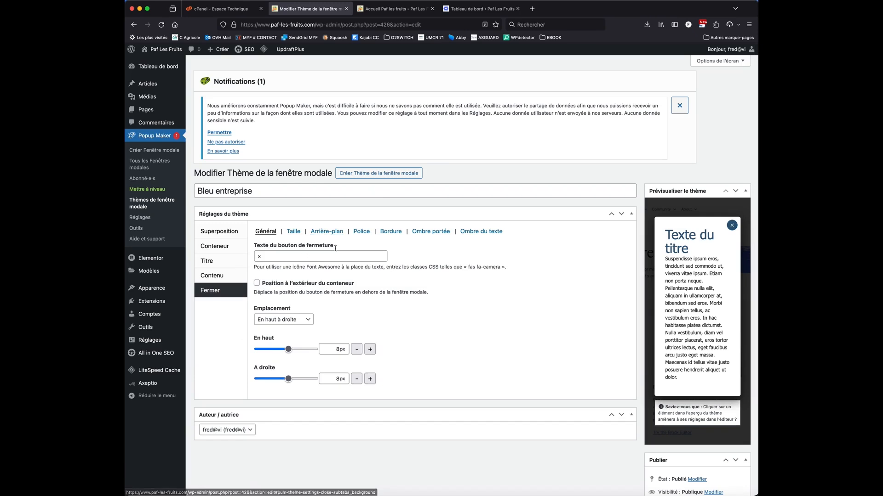
{"action": "left_click", "coordinate": [361, 231]}
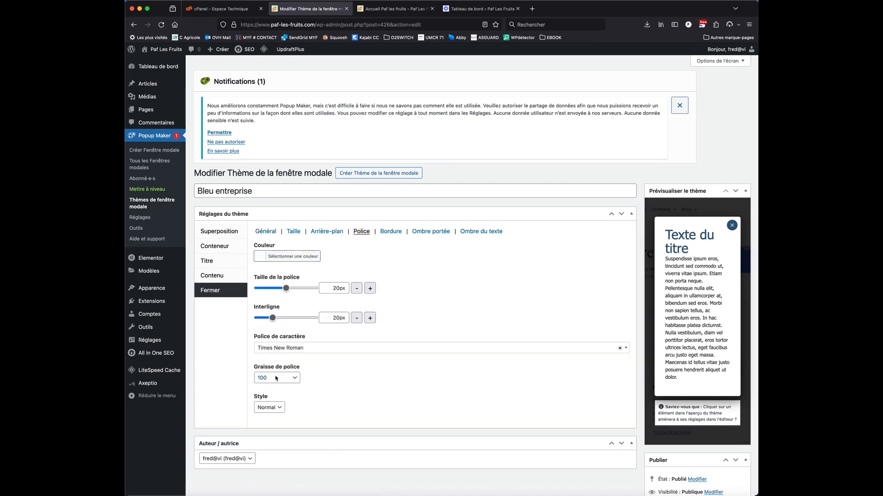
{"action": "left_click", "coordinate": [277, 352]}
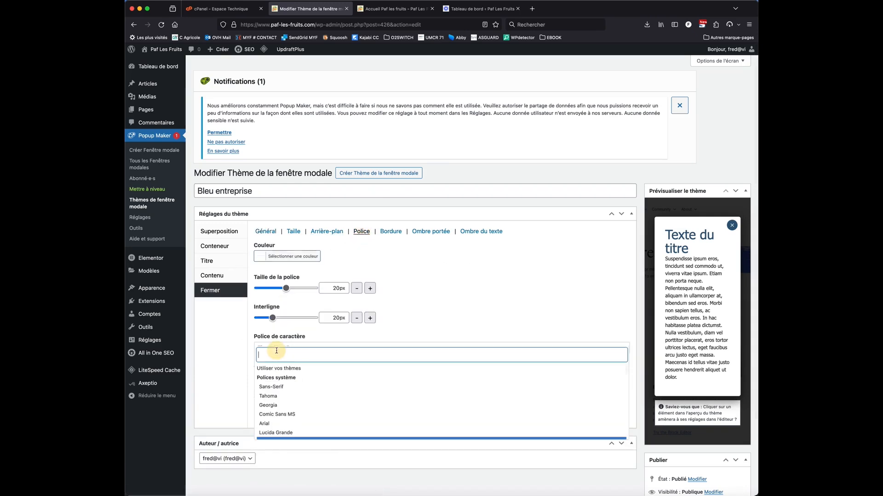
{"action": "left_click", "coordinate": [285, 397]}
{"action": "left_click", "coordinate": [212, 341]}
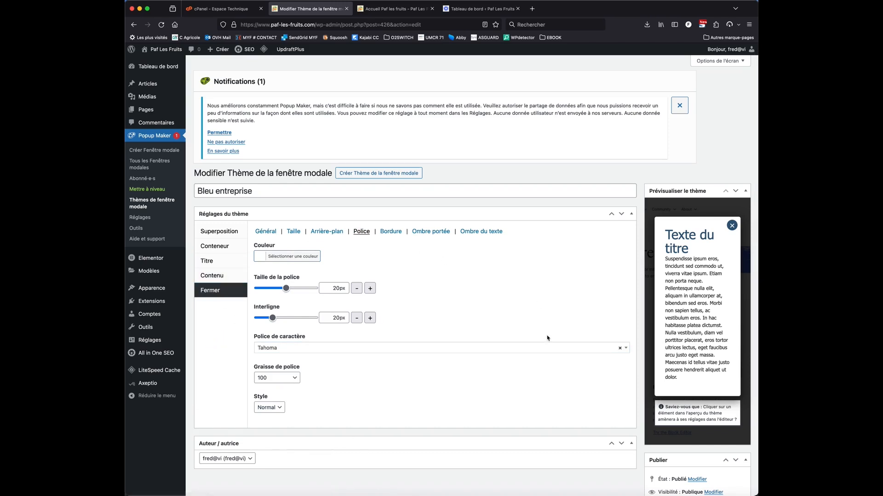
Set the theme's title colour to red #dd3333 and update the theme
{"action": "scroll", "coordinate": [547, 339], "scroll_direction": "down", "scroll_amount": 4}
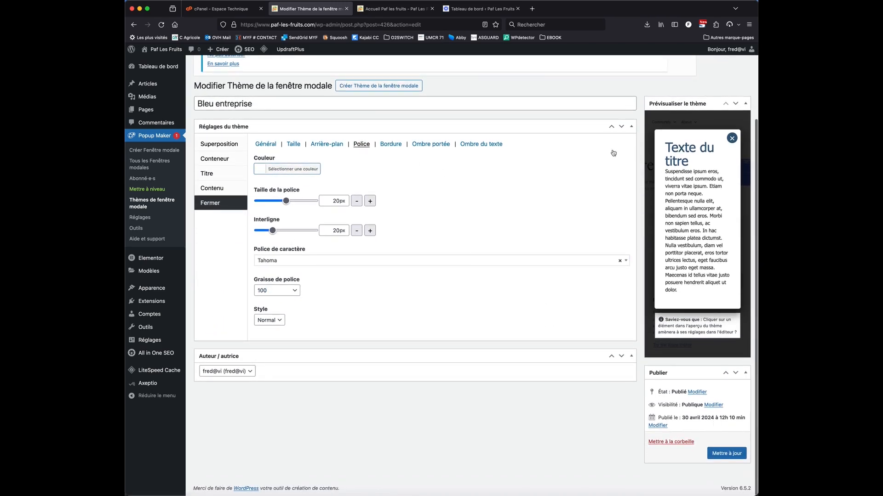
{"action": "left_click", "coordinate": [207, 173]}
{"action": "left_click", "coordinate": [286, 169]}
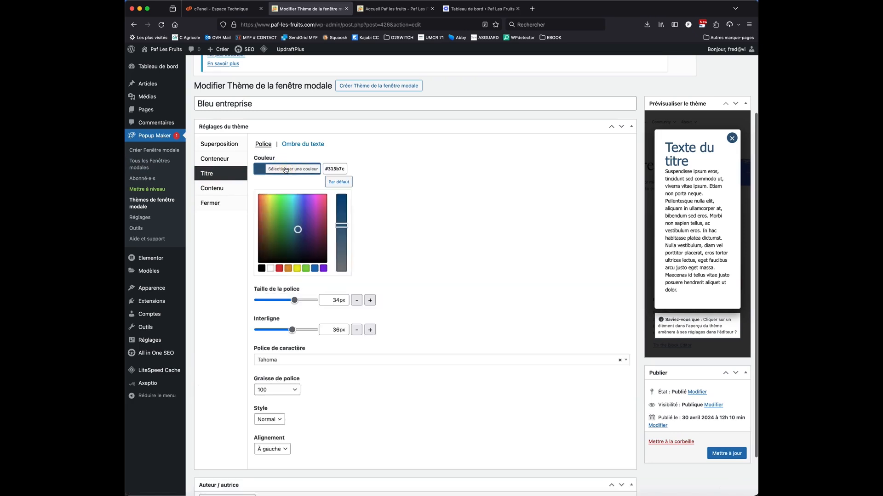
{"action": "left_click", "coordinate": [279, 268]}
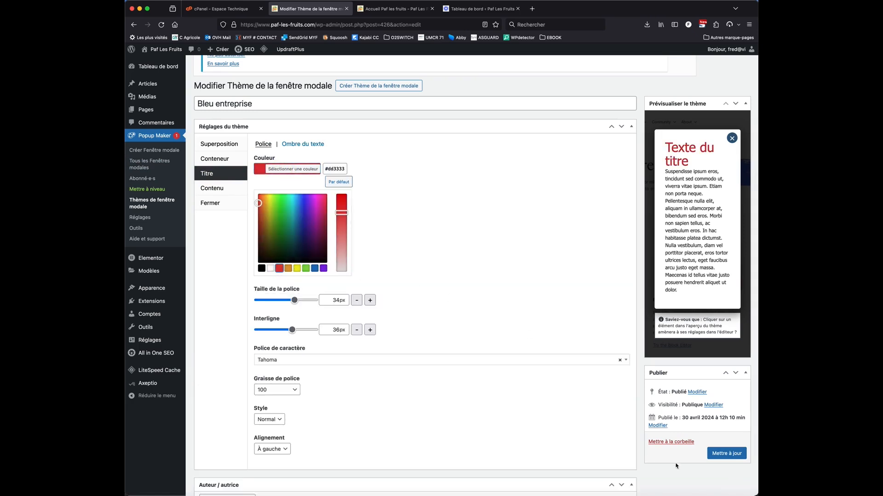
{"action": "left_click", "coordinate": [519, 299]}
{"action": "left_click", "coordinate": [293, 169]}
{"action": "left_click", "coordinate": [314, 173]}
{"action": "left_click", "coordinate": [727, 455]}
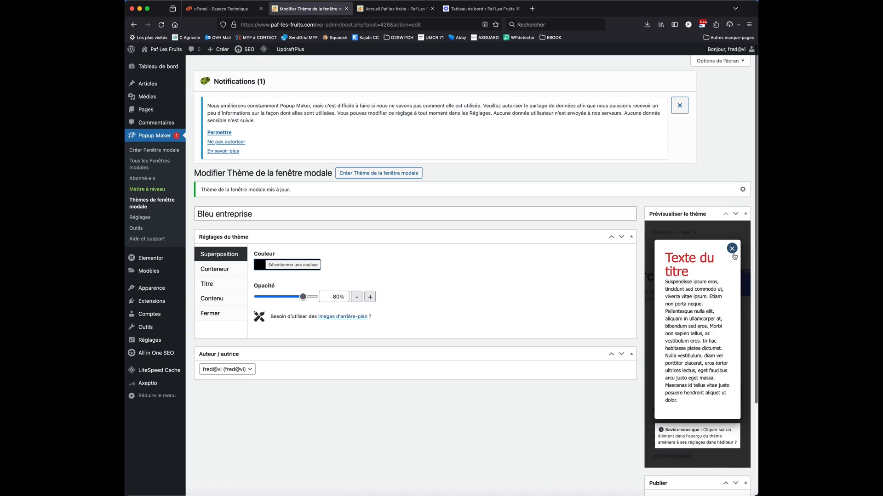
Change the close button's background colour to the preset red and update the theme
{"action": "left_click", "coordinate": [202, 314]}
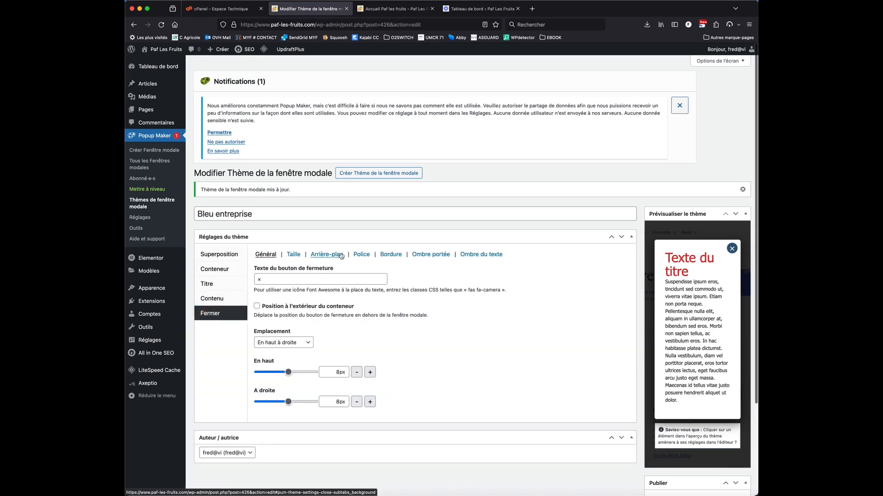
{"action": "left_click", "coordinate": [324, 255]}
{"action": "left_click", "coordinate": [290, 279]}
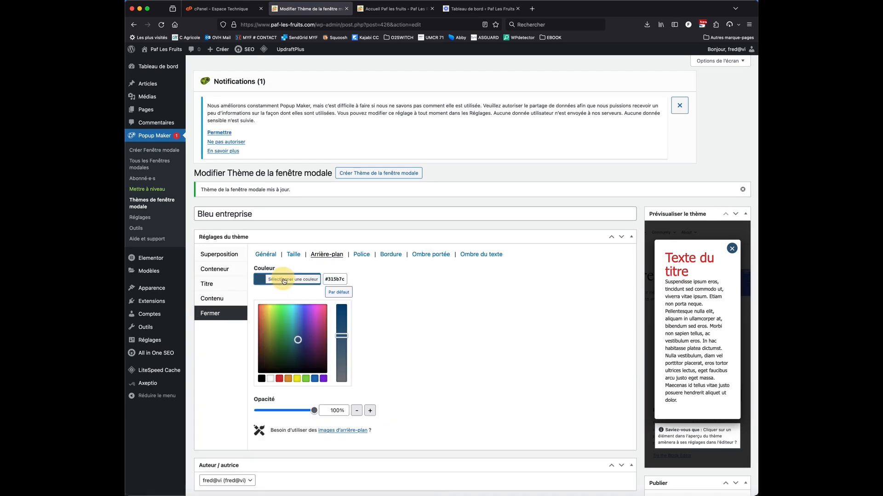
{"action": "left_click", "coordinate": [280, 379]}
{"action": "left_click", "coordinate": [437, 354]}
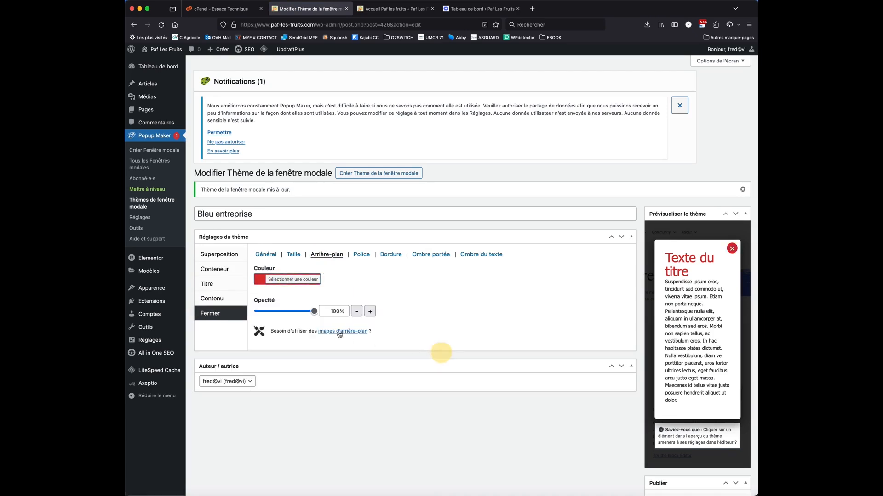
{"action": "scroll", "coordinate": [602, 370], "scroll_direction": "down", "scroll_amount": 3}
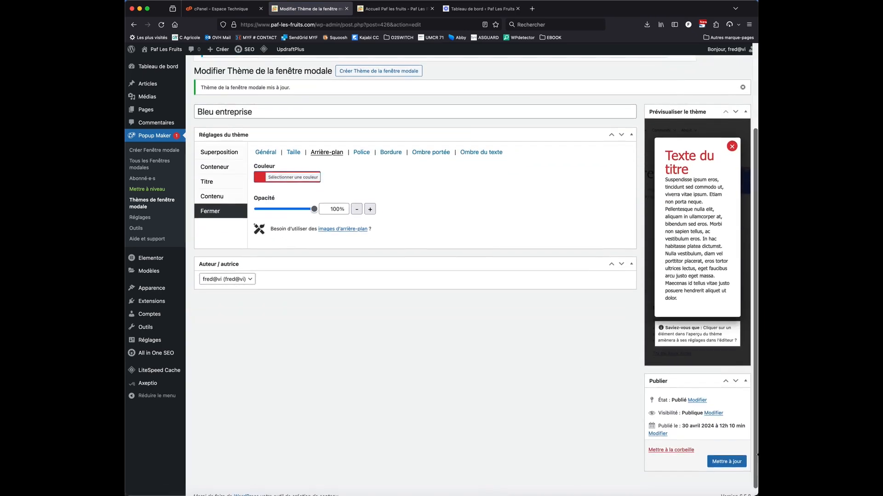
{"action": "left_click", "coordinate": [737, 463]}
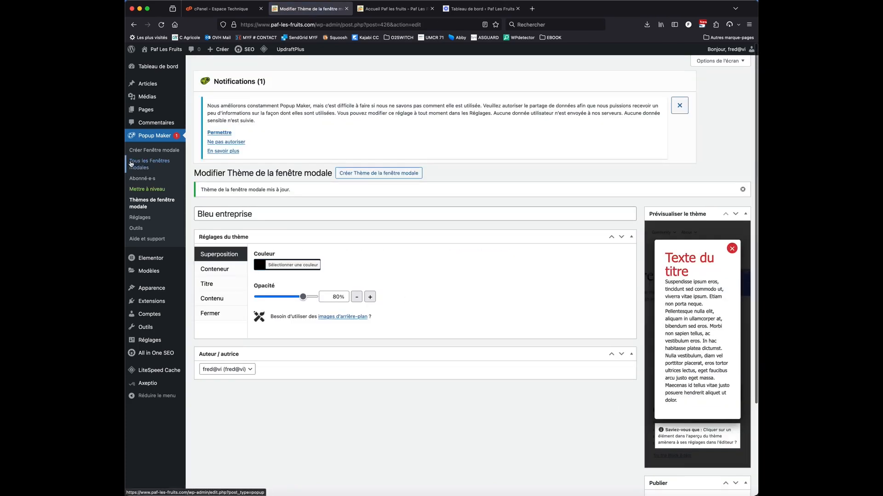
Dismiss the Popup Maker notification and open the "popup bienvenue" popup for editing from the list of all popups
{"action": "left_click", "coordinate": [679, 105]}
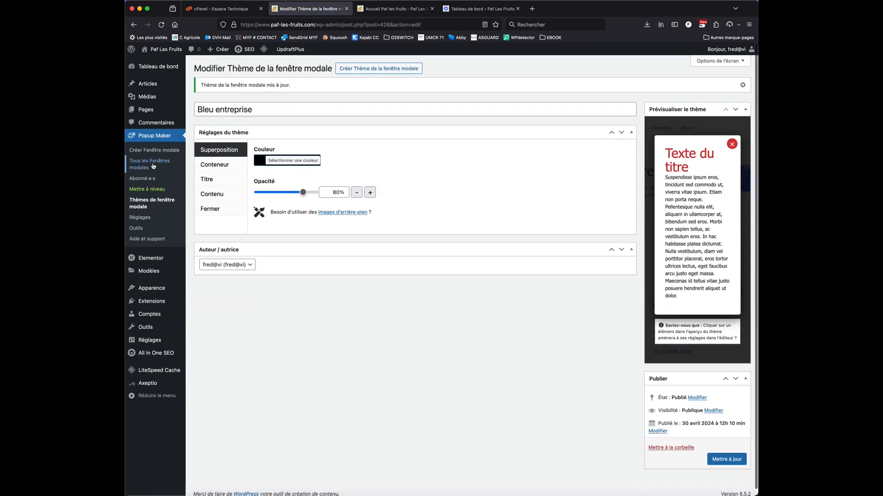
{"action": "left_click", "coordinate": [152, 166]}
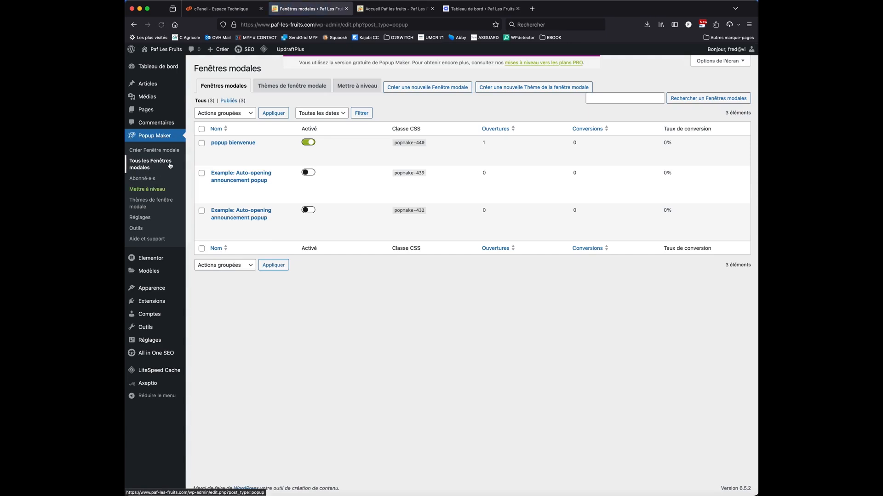
{"action": "mouse_move", "coordinate": [236, 185]}
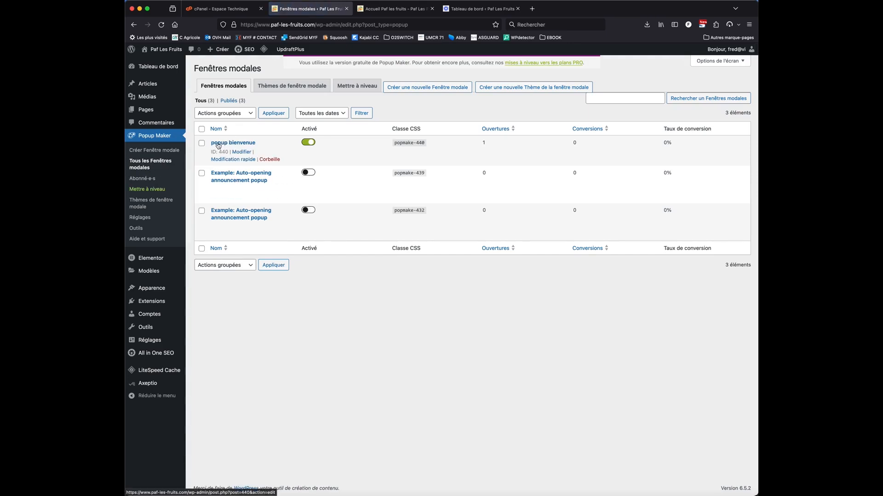
{"action": "left_click", "coordinate": [233, 143]}
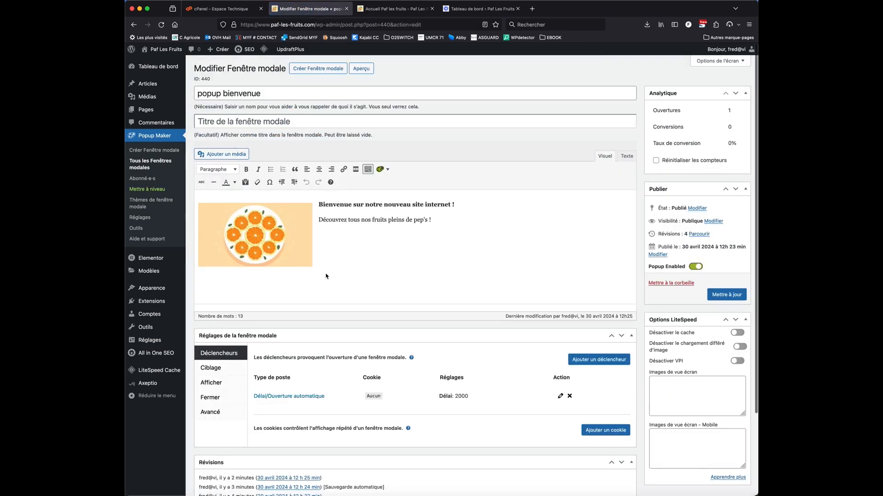
Format the line "Bienvenue sur notre nouveau site internet !" as Titre 1 and update the popup
{"action": "left_click", "coordinate": [320, 204]}
{"action": "left_click_drag", "start_coordinate": [320, 204], "coordinate": [455, 205]}
{"action": "left_click", "coordinate": [224, 169]}
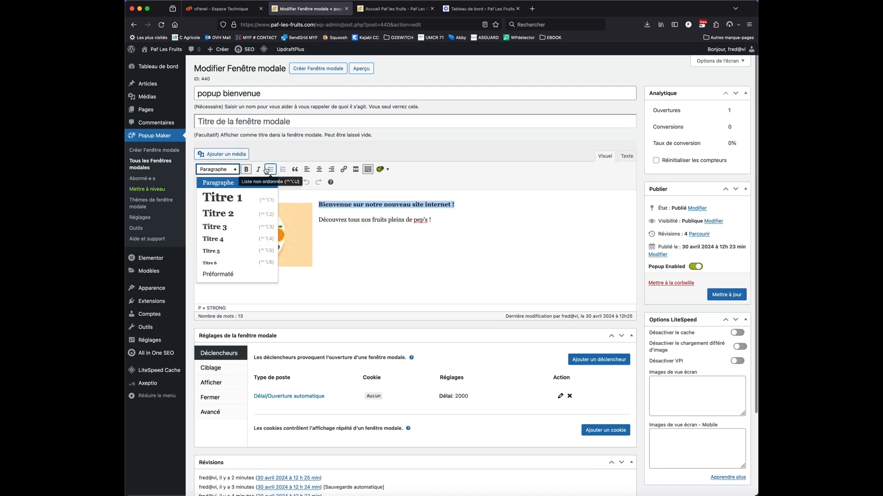
{"action": "left_click", "coordinate": [229, 198]}
{"action": "left_click", "coordinate": [437, 256]}
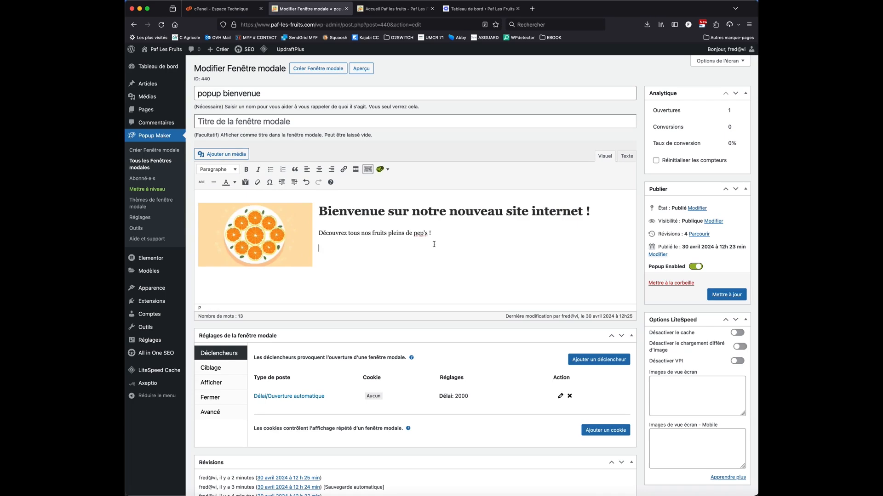
{"action": "left_click", "coordinate": [737, 297]}
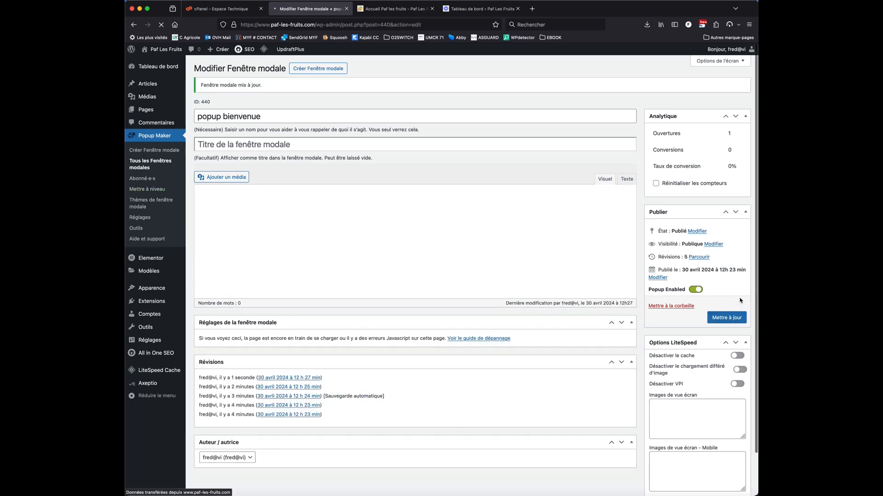
Reload the Paf les fruits home page to check the updated welcome popup, and close the popup
{"action": "left_click", "coordinate": [378, 9]}
{"action": "left_click", "coordinate": [375, 25]}
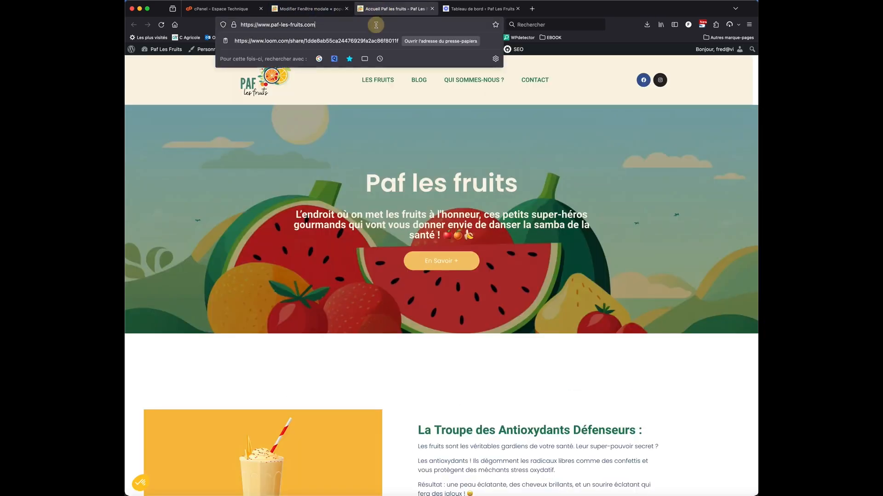
{"action": "key", "text": "Return"}
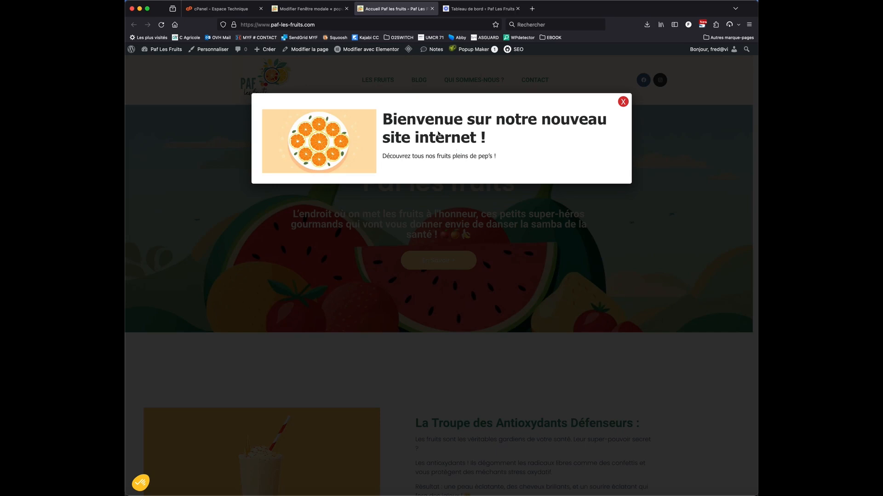
{"action": "left_click", "coordinate": [623, 102]}
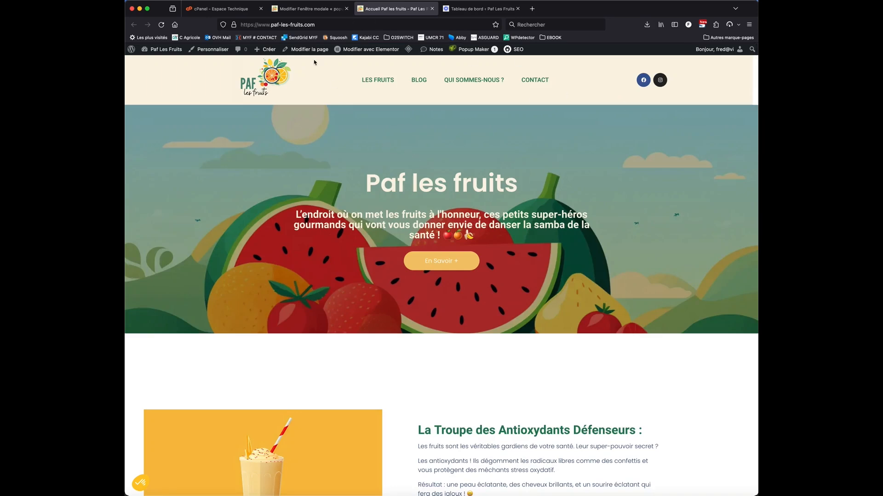
Return to the popup's editing page, clear its Page d'accueil targeting condition and look through the other available conditions
{"action": "left_click", "coordinate": [313, 13]}
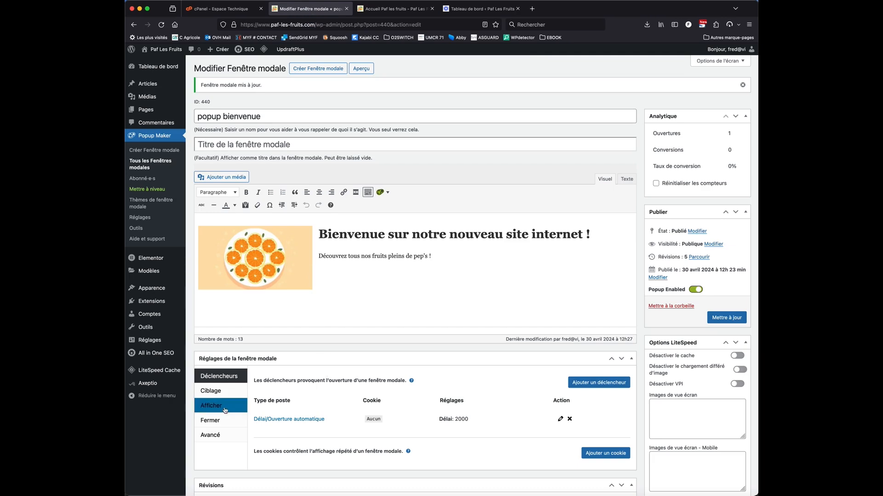
{"action": "left_click", "coordinate": [219, 392]}
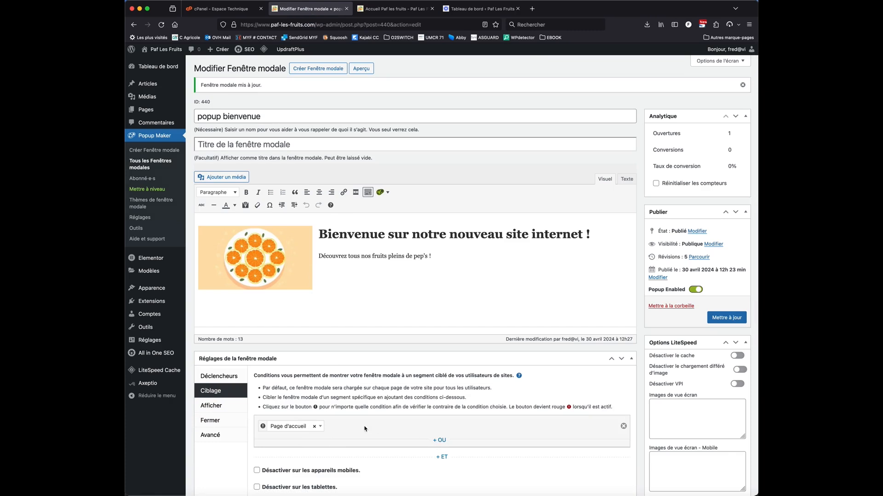
{"action": "left_click", "coordinate": [314, 428]}
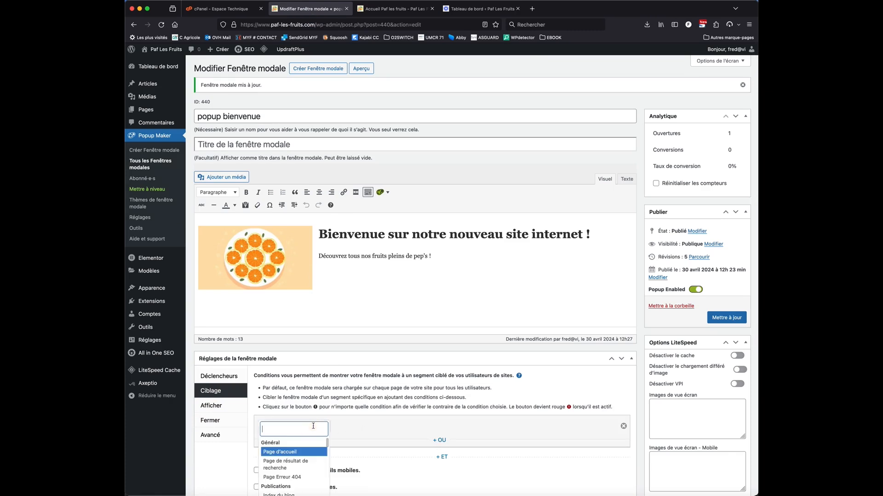
{"action": "scroll", "coordinate": [336, 432], "scroll_direction": "down", "scroll_amount": 3}
{"action": "scroll", "coordinate": [285, 410], "scroll_direction": "down", "scroll_amount": 3}
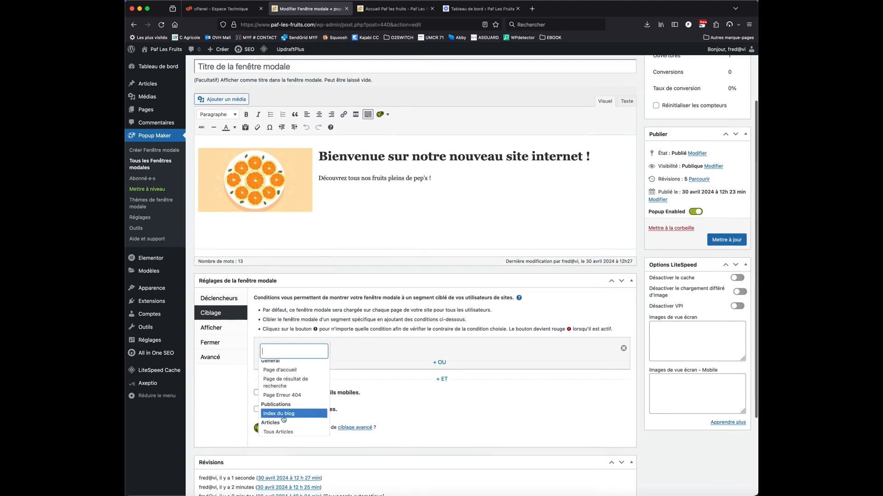
{"action": "scroll", "coordinate": [285, 418], "scroll_direction": "down", "scroll_amount": 1}
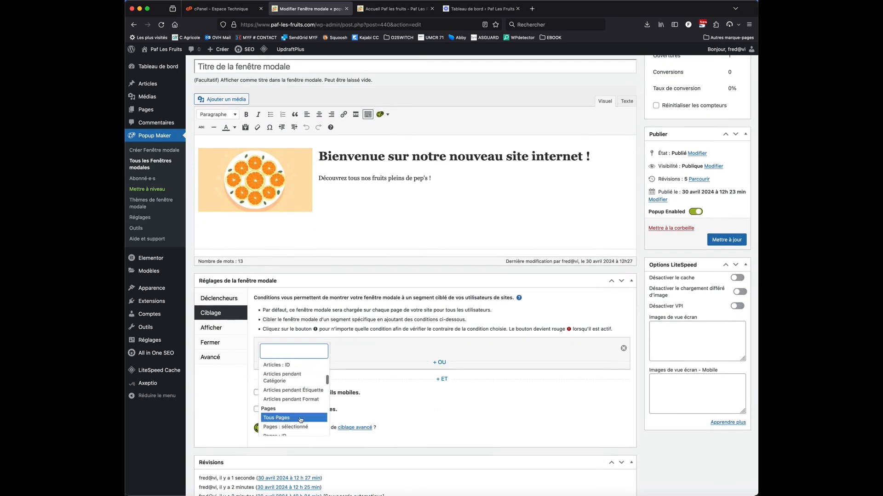
{"action": "left_click", "coordinate": [387, 360]}
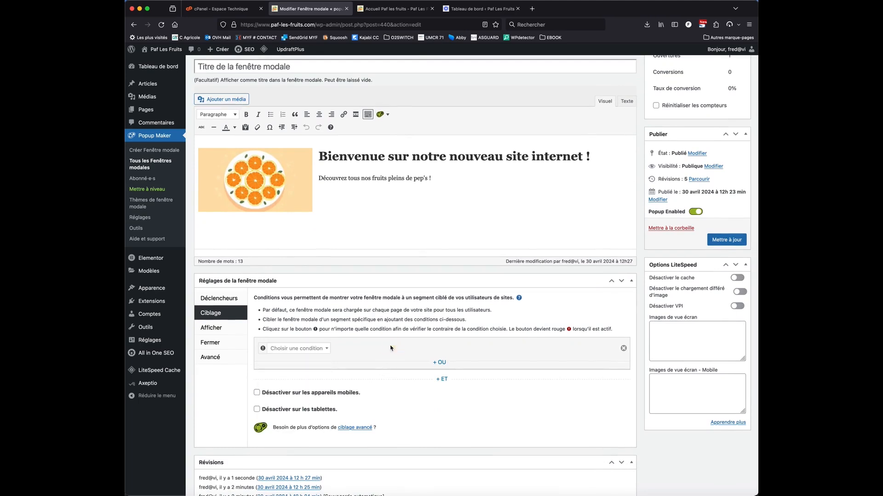
Set the popup's targeting condition to Page d'accueil and update the popup
{"action": "left_click", "coordinate": [321, 352]}
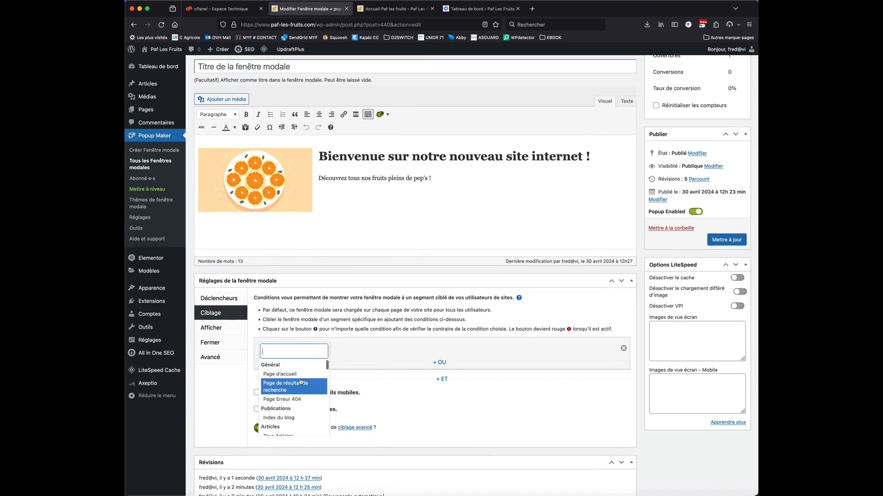
{"action": "left_click", "coordinate": [297, 374]}
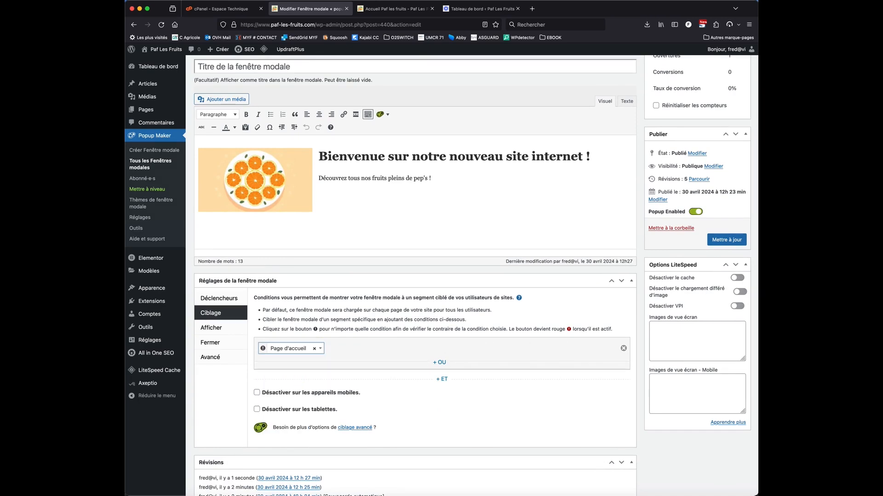
{"action": "left_click", "coordinate": [727, 239]}
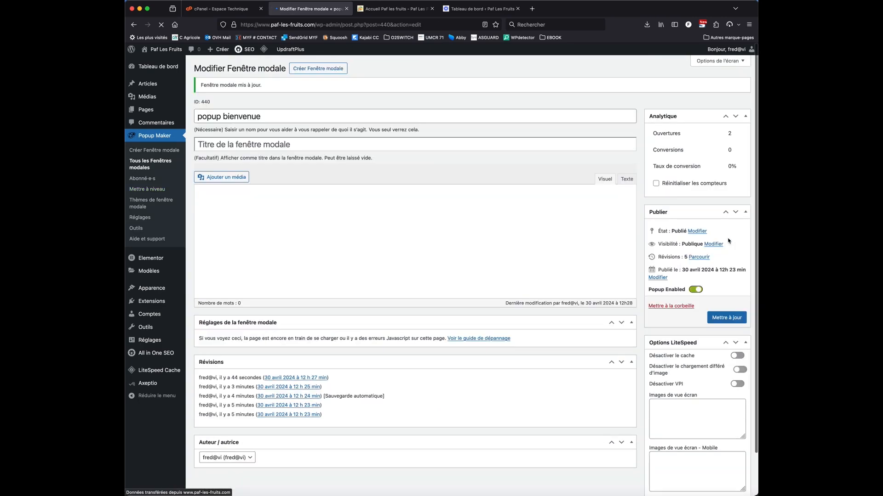